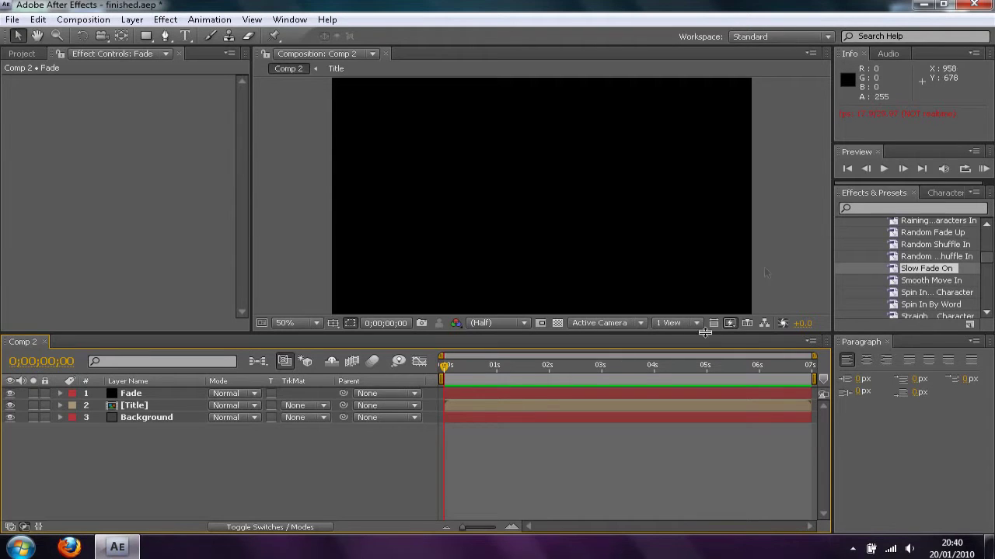
# Preview the finished title animation in Comp 2 and return the playhead to the start.
pyautogui.click(884, 169)
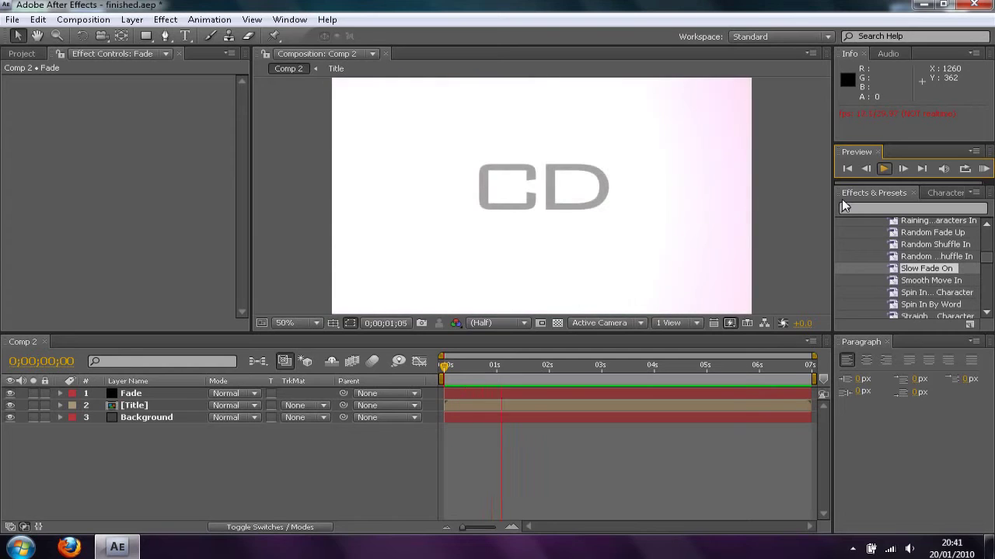
pyautogui.press('space')
pyautogui.moveTo(585, 366); pyautogui.dragTo(443, 366)
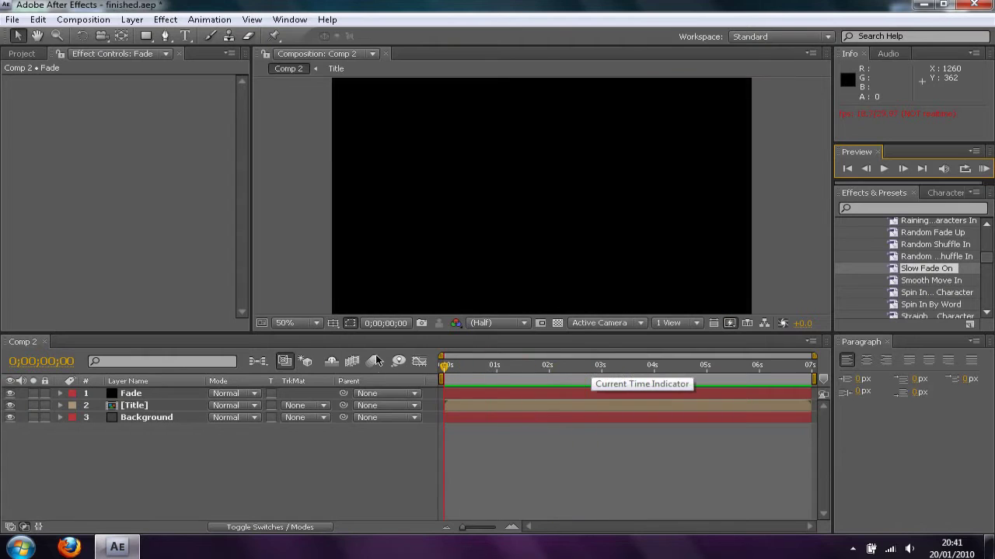
pyautogui.click(168, 21)
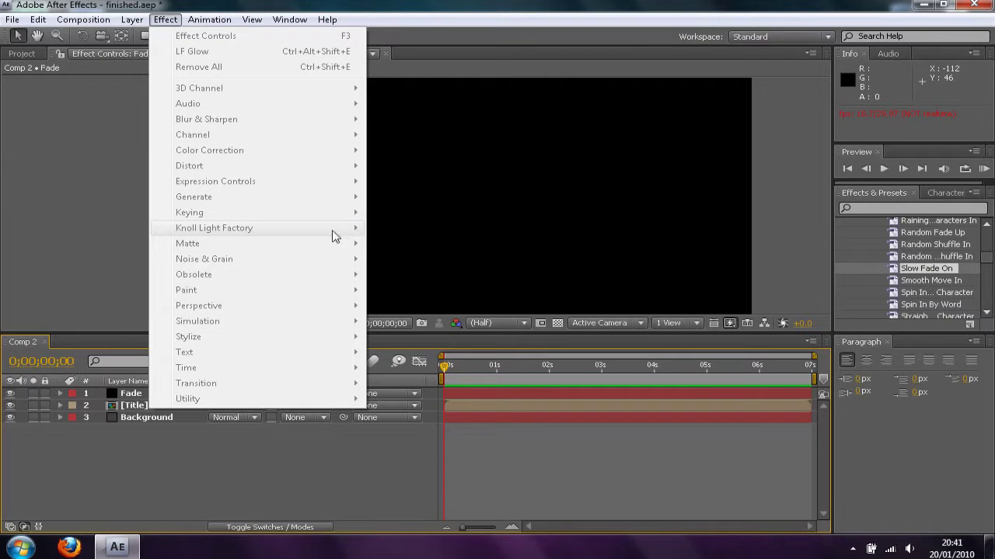
pyautogui.click(143, 394)
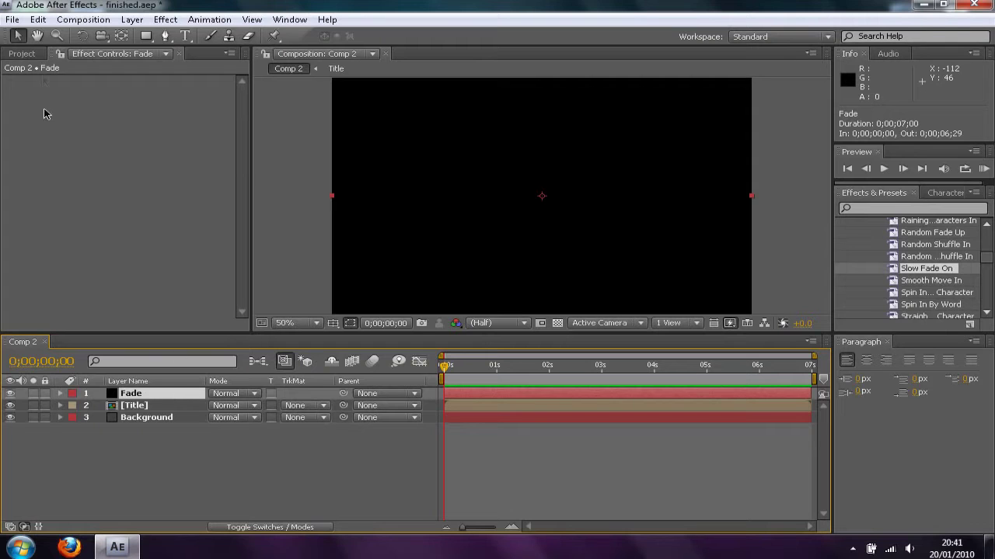
# Create a new composition named Comp 3 at 1080 x 720 px, 29.97 fps, with a duration of 0;00;07;00.
pyautogui.click(83, 19)
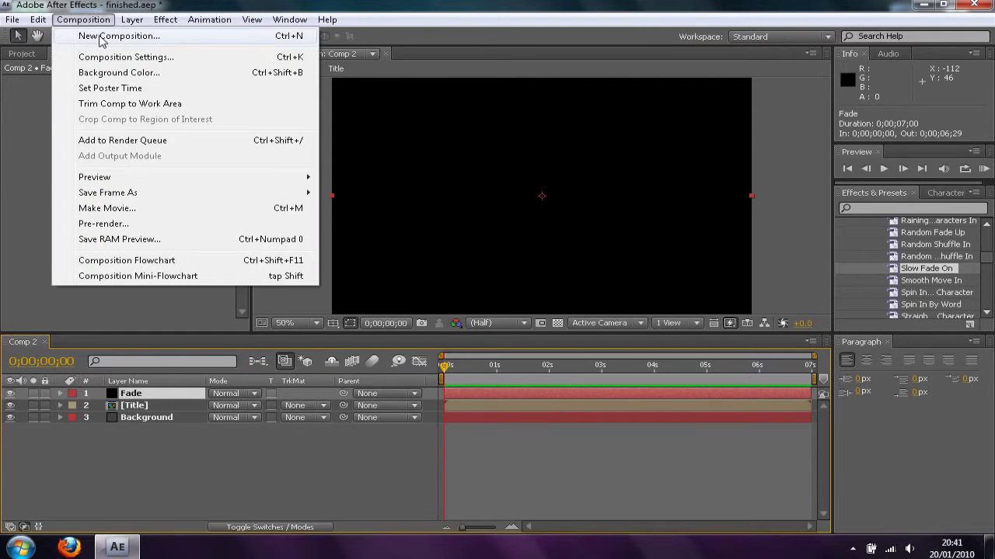
pyautogui.click(100, 36)
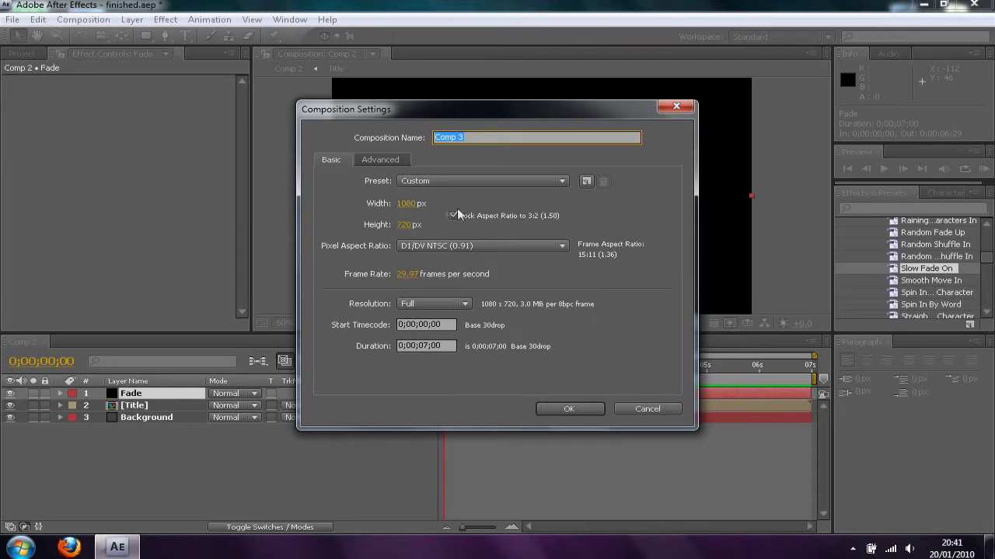
pyautogui.click(425, 345)
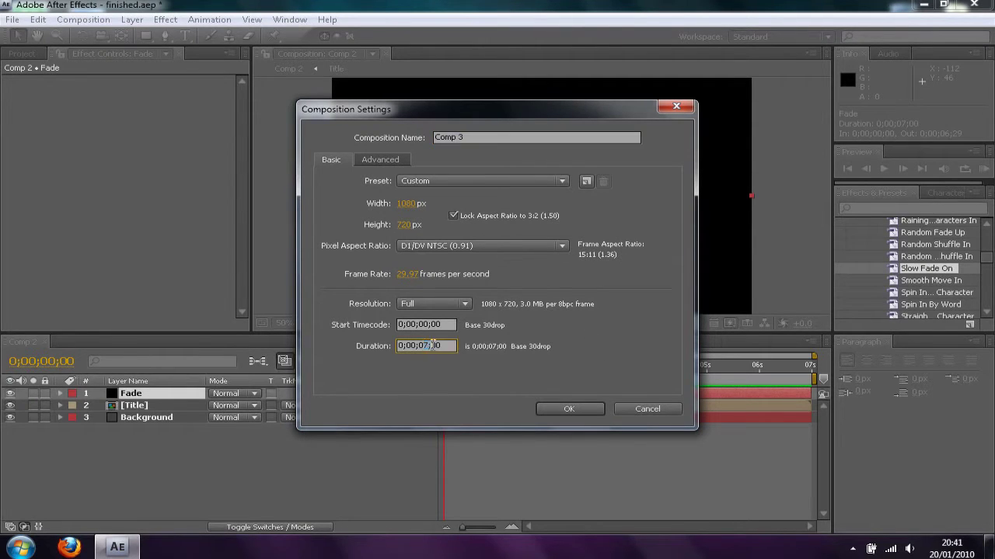
pyautogui.click(585, 408)
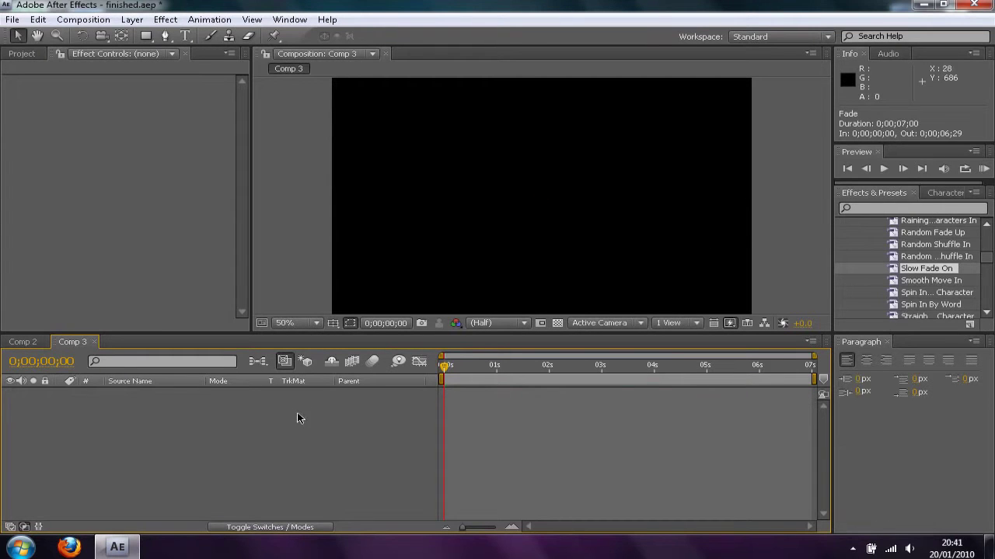
# Add a black solid layer of 1080 x 720 px to Comp 3.
pyautogui.rightClick(262, 417)
pyautogui.moveTo(435, 395)
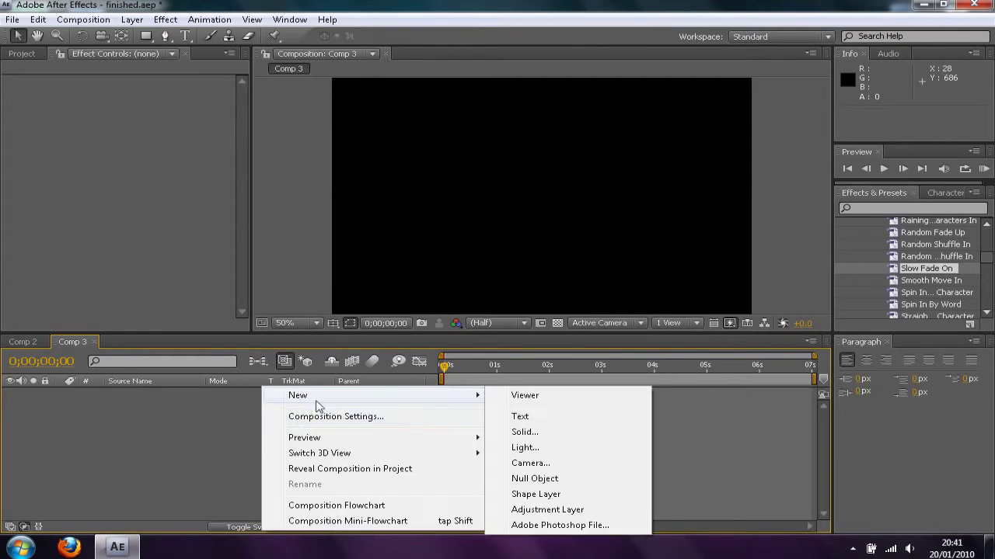
pyautogui.click(524, 427)
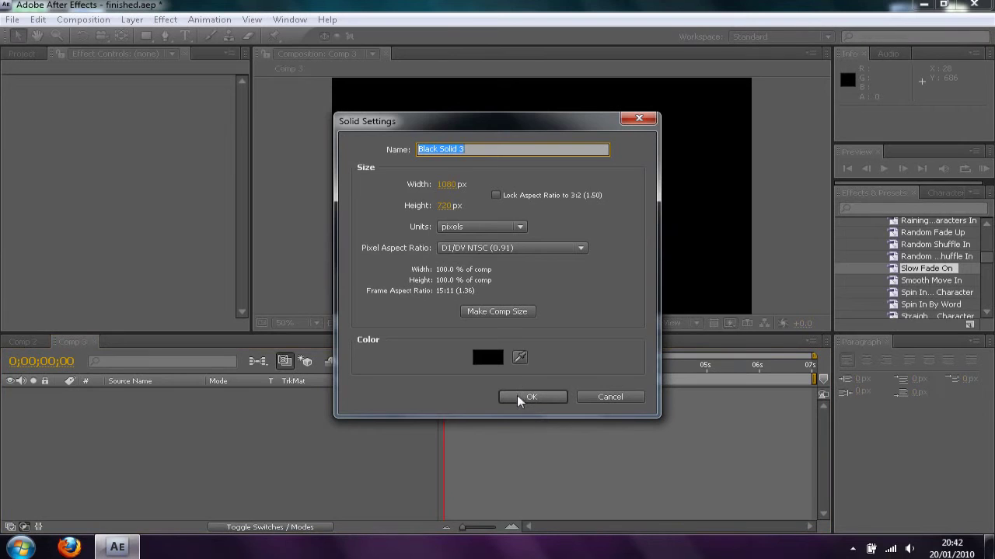
pyautogui.click(517, 395)
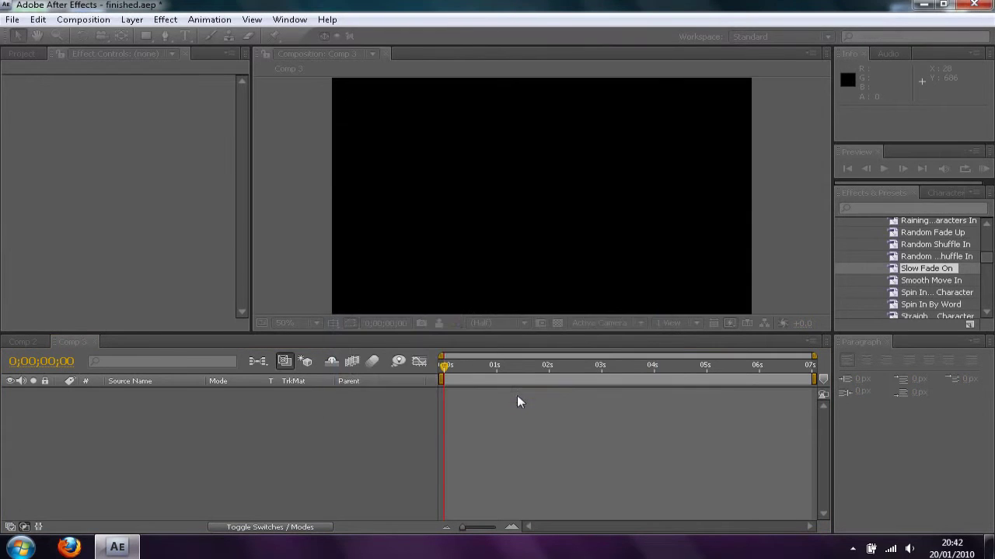
# Apply the Ramp effect to the black solid.
pyautogui.click(164, 18)
pyautogui.moveTo(222, 199)
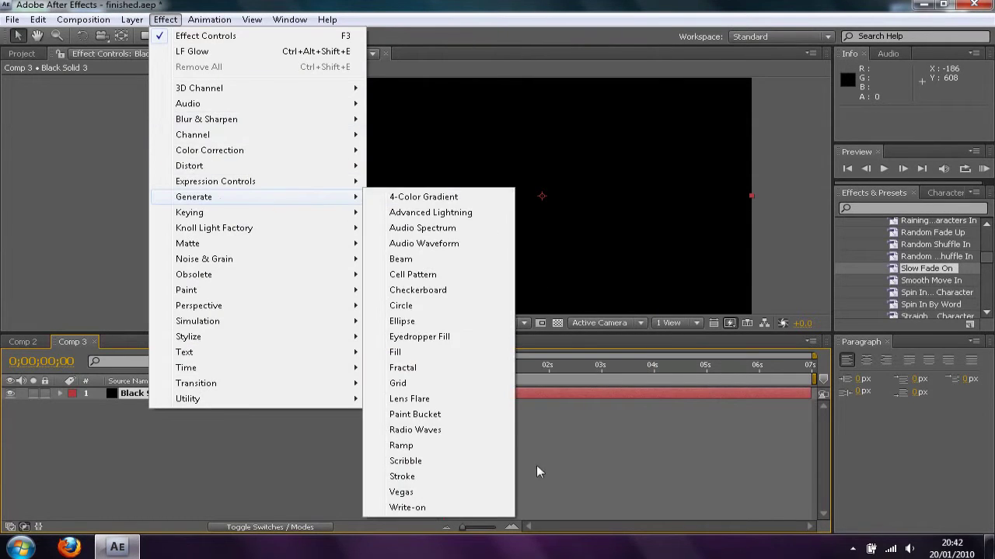
pyautogui.click(423, 447)
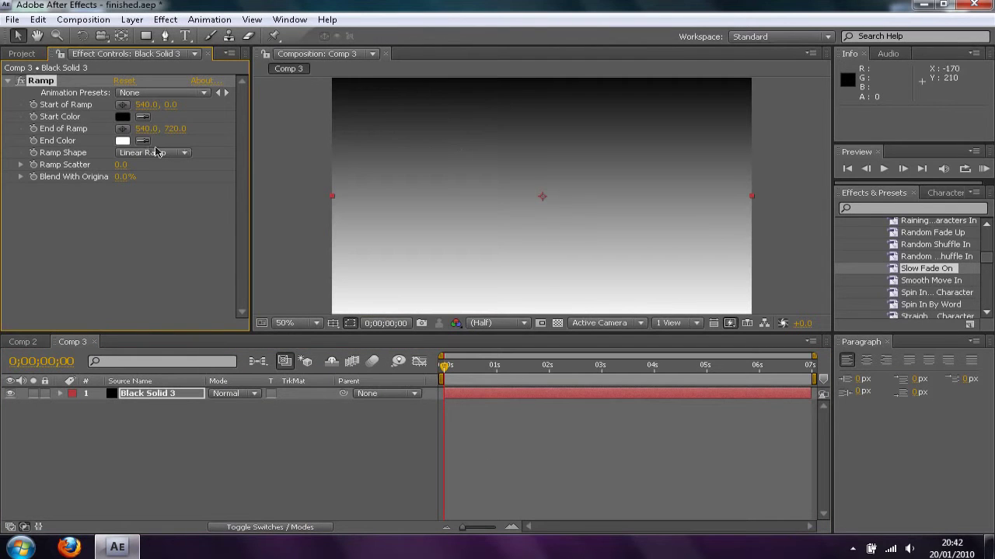
# Set the ramp's end color to light grey BFBFBF and its start color to grey A8A8A8.
pyautogui.click(122, 141)
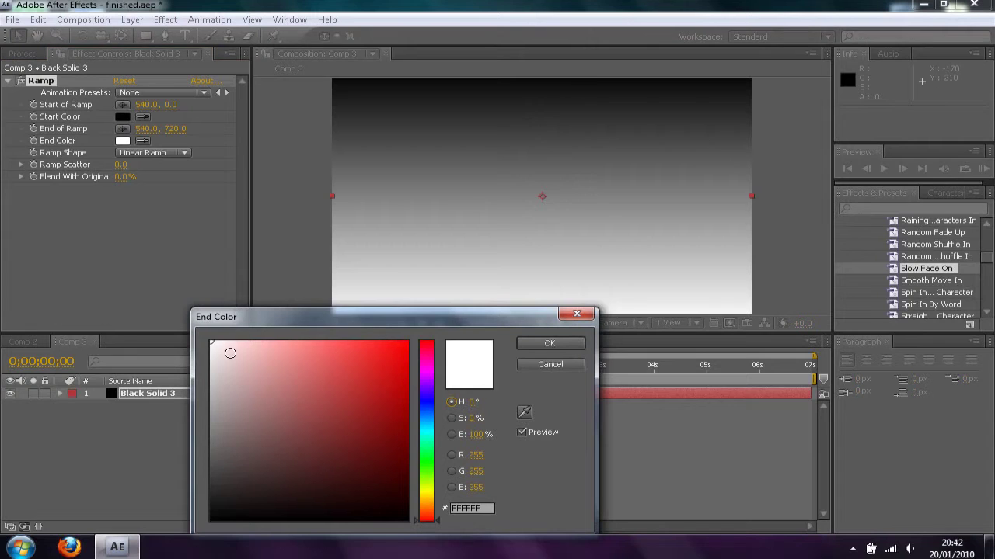
pyautogui.click(210, 386)
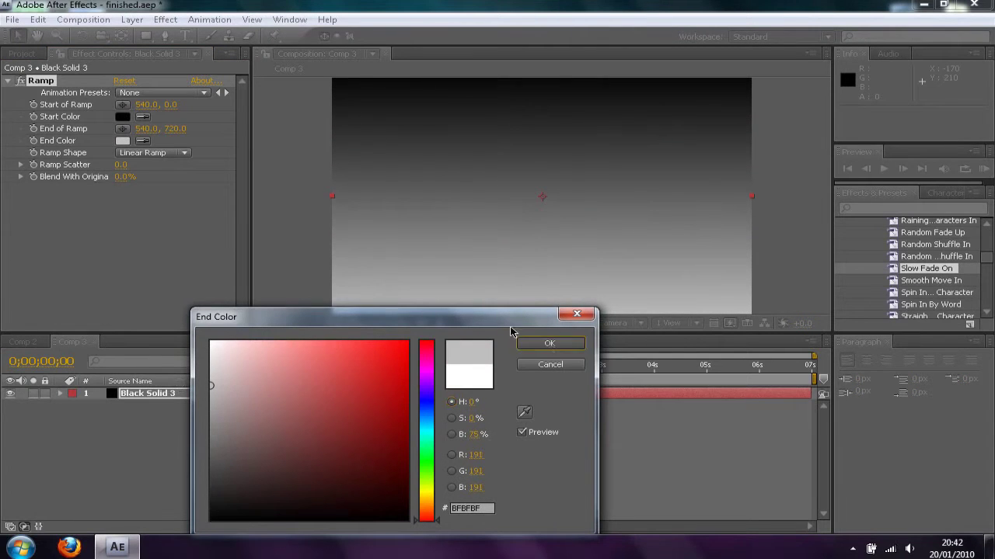
pyautogui.click(524, 343)
pyautogui.click(124, 117)
pyautogui.moveTo(216, 426); pyautogui.dragTo(178, 403)
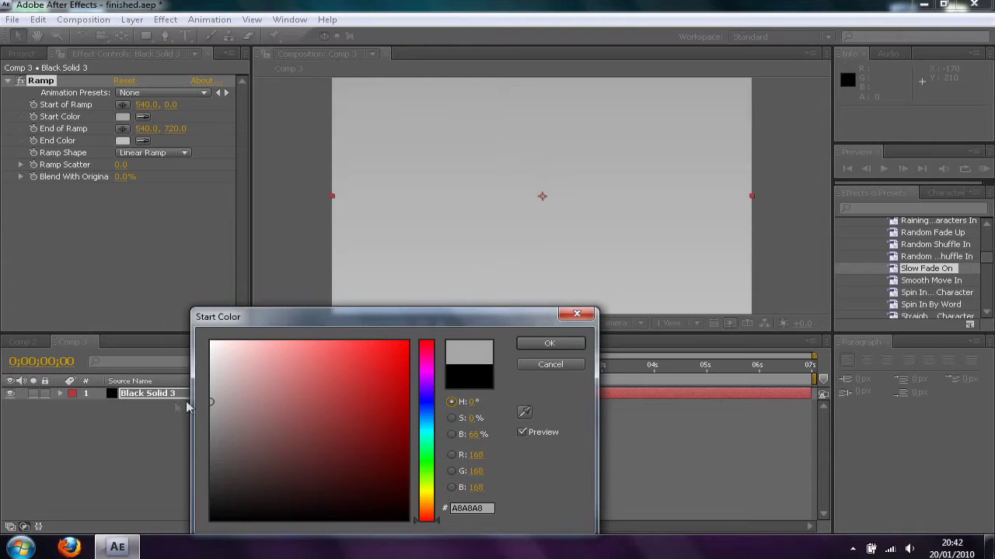
pyautogui.click(568, 345)
pyautogui.click(769, 242)
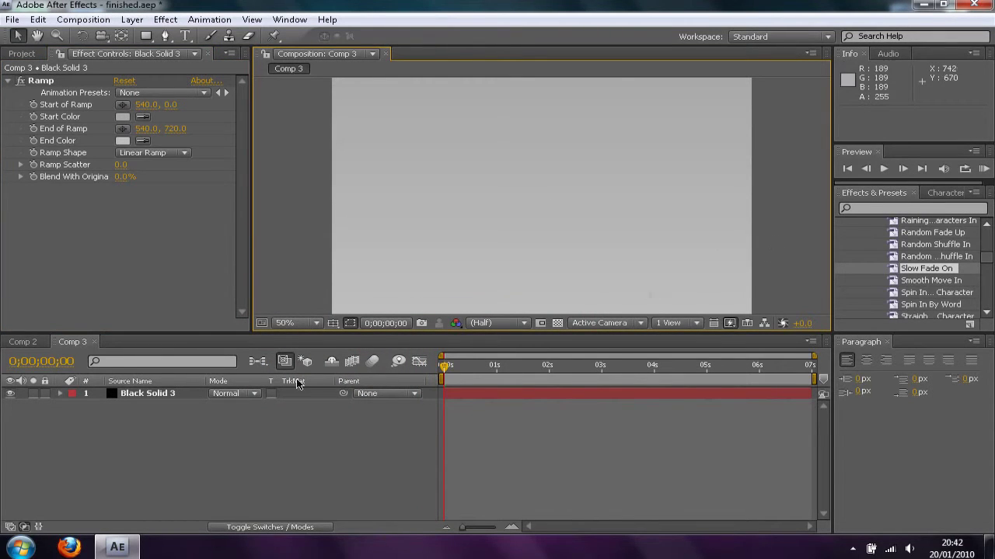
# Add a new text layer above the ramp solid containing the text CD.
pyautogui.click(156, 393)
pyautogui.rightClick(219, 417)
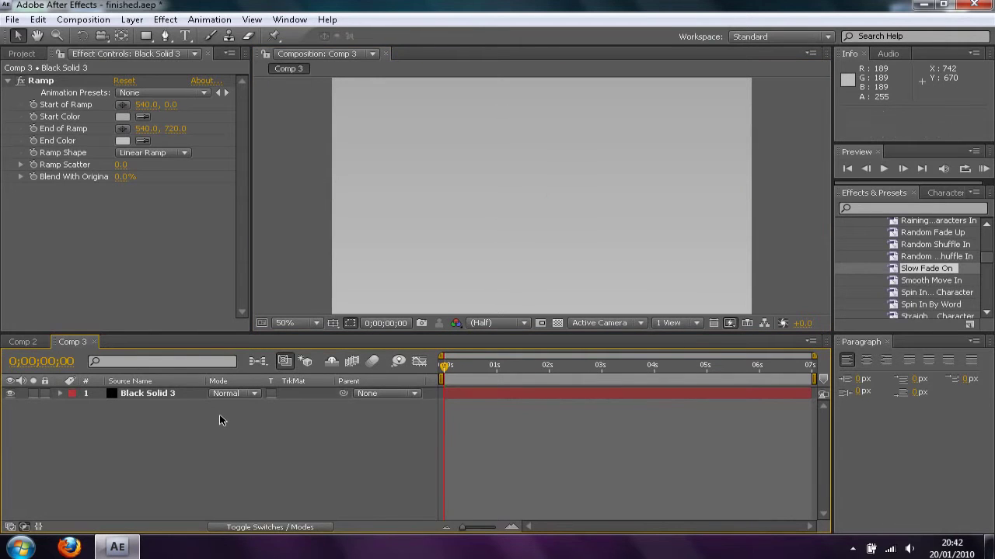
pyautogui.moveTo(268, 397)
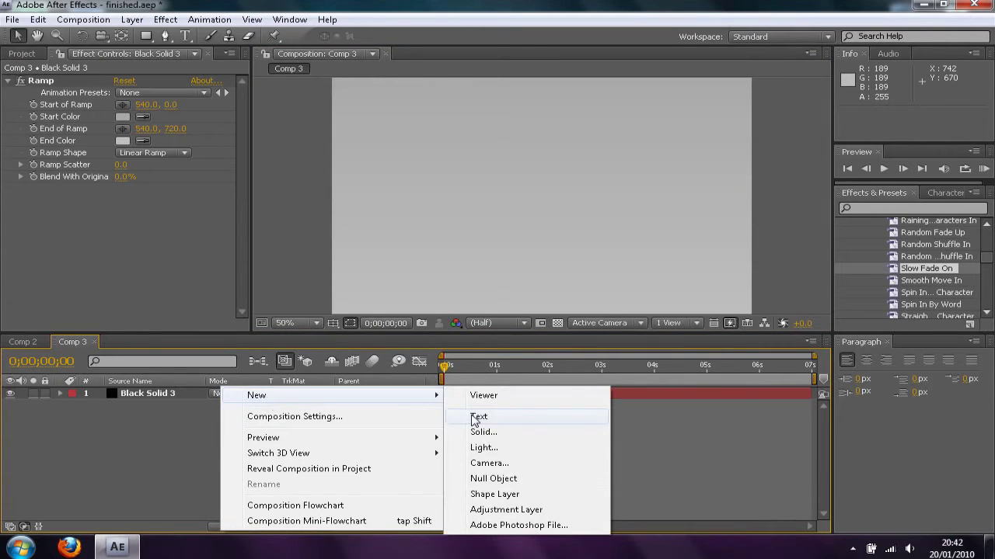
pyautogui.press('Escape')
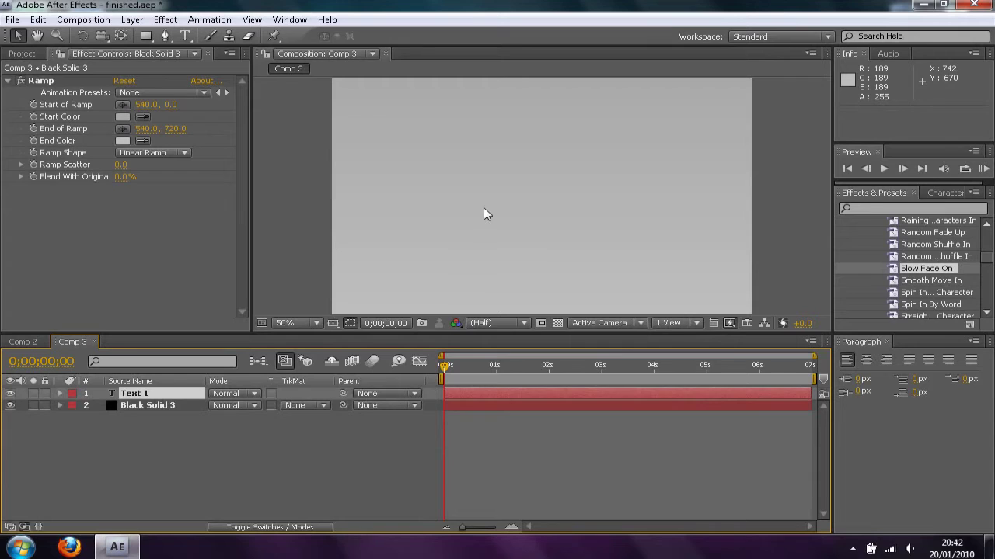
pyautogui.write('te')
# Set the font size of the CD text to 400 px and leave text editing.
pyautogui.doubleClick(550, 191)
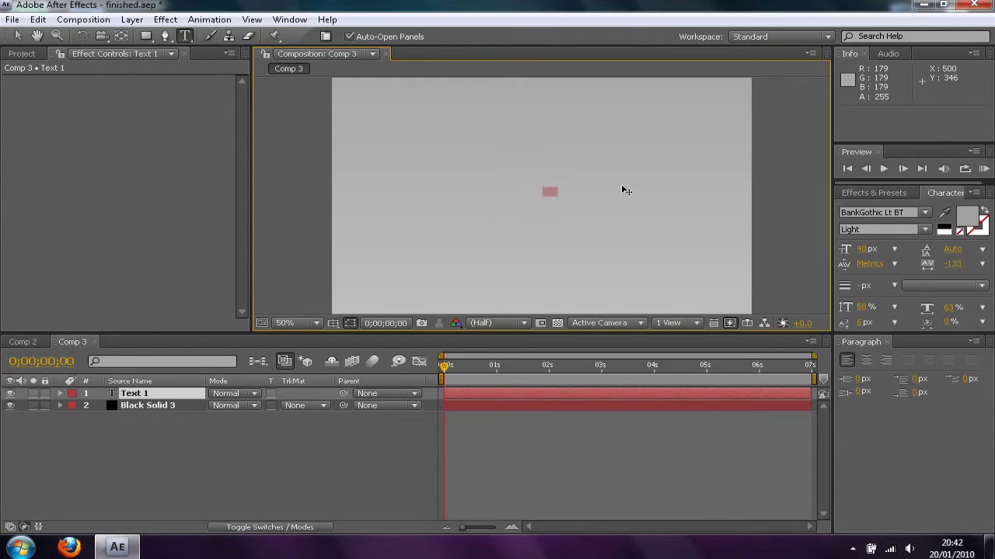
pyautogui.click(861, 249)
pyautogui.moveTo(861, 251); pyautogui.dragTo(991, 251)
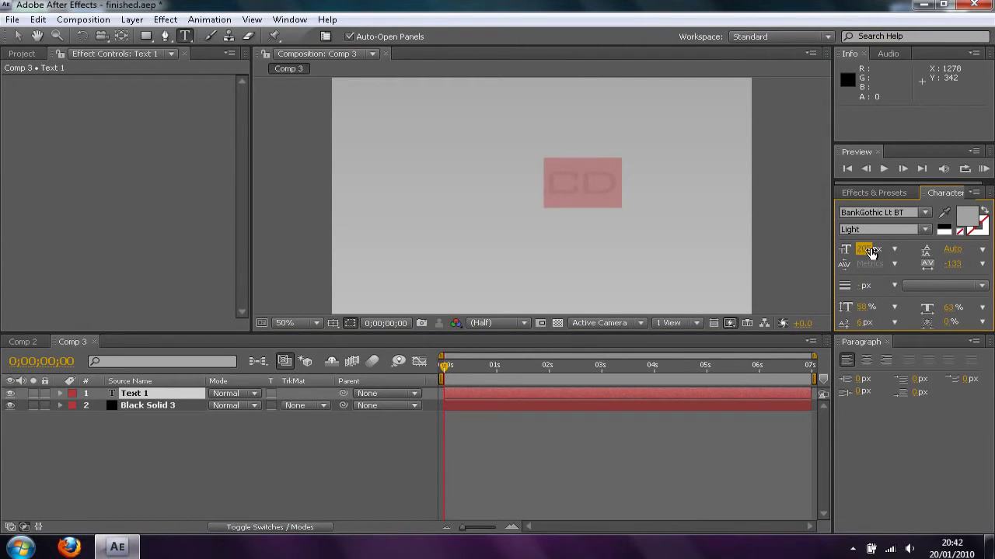
pyautogui.moveTo(871, 251); pyautogui.dragTo(877, 249)
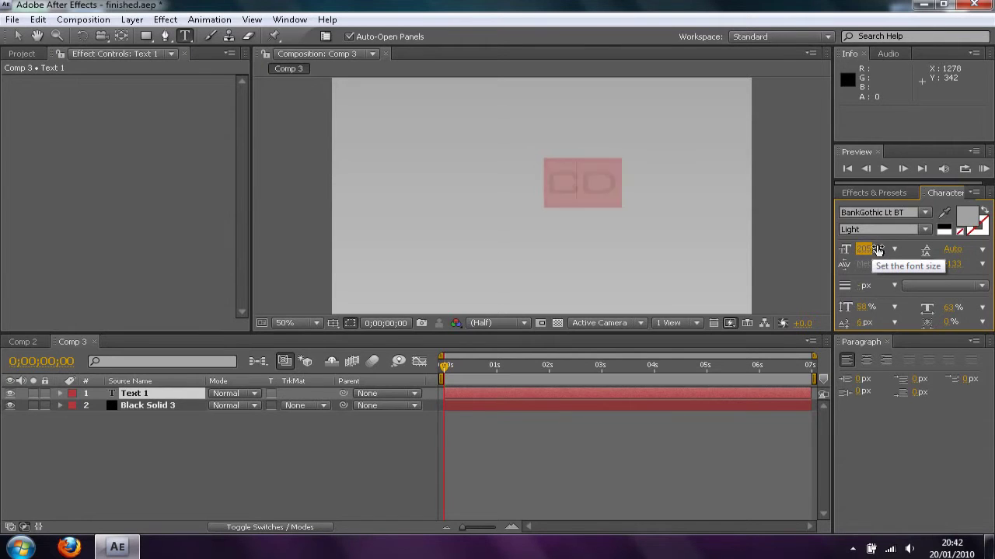
pyautogui.write('4')
pyautogui.hotkey('ctrl', 'z')
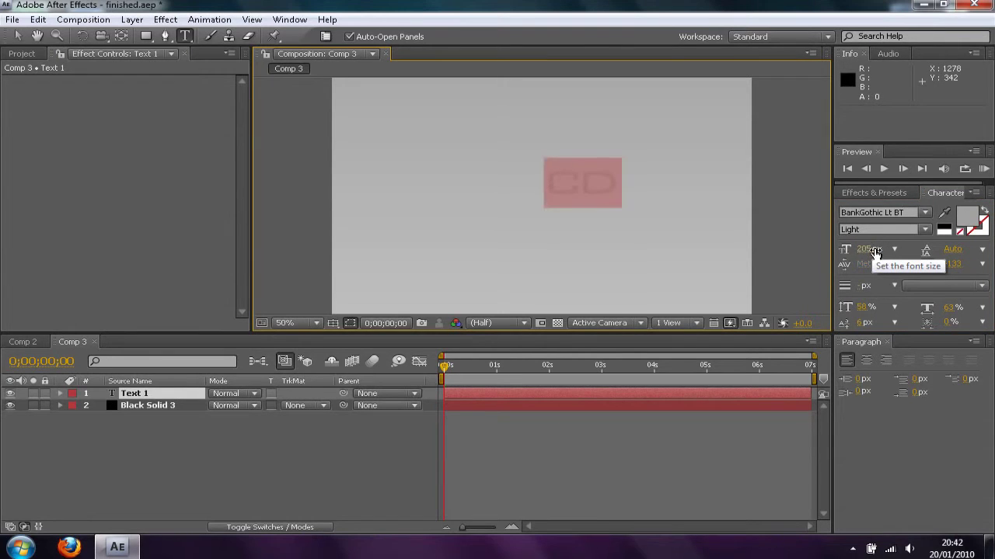
pyautogui.click(873, 249)
pyautogui.write('400')
pyautogui.press('Return')
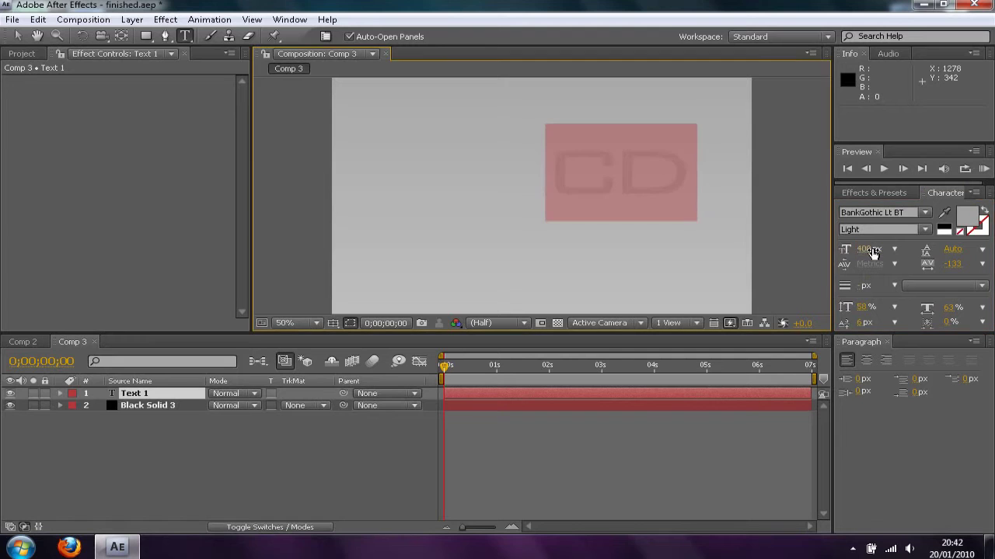
pyautogui.click(20, 36)
pyautogui.press('capslock')
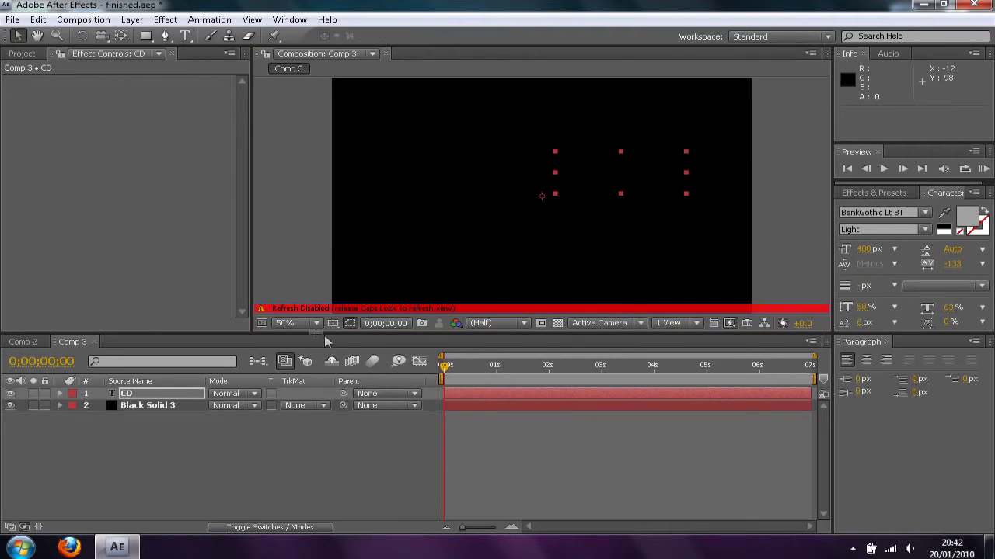
pyautogui.press('capslock')
# Change the fill color of the CD text to a darker grey.
pyautogui.click(300, 323)
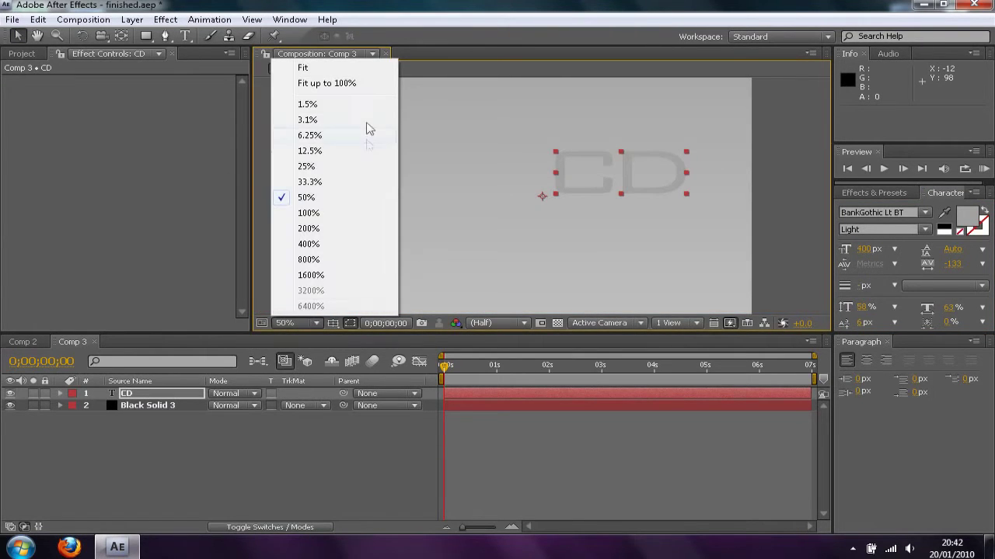
pyautogui.click(339, 84)
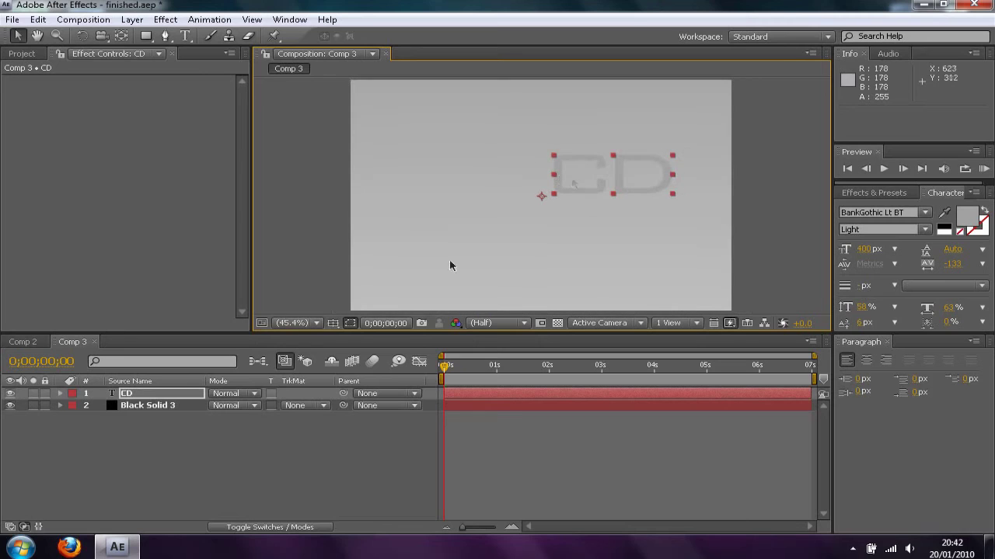
pyautogui.doubleClick(616, 175)
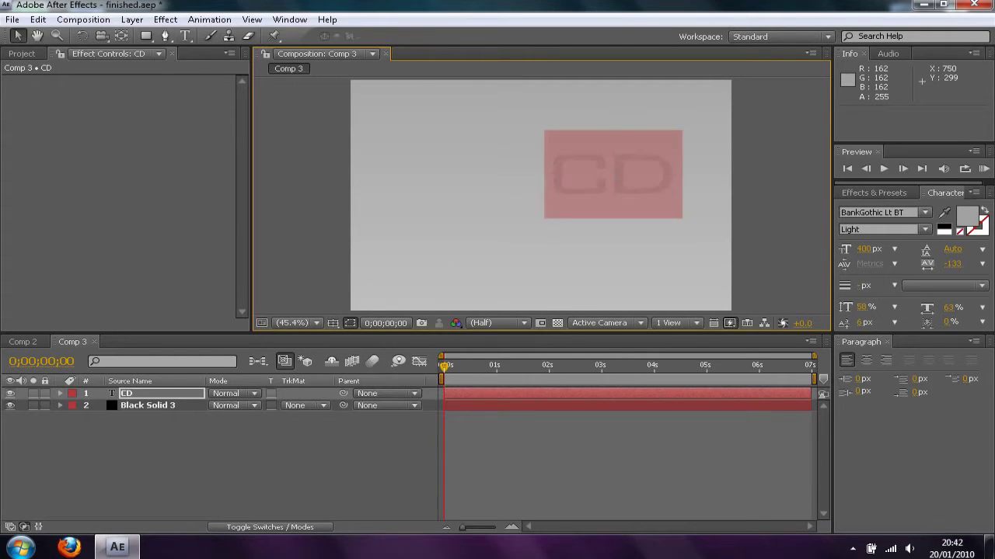
pyautogui.click(971, 217)
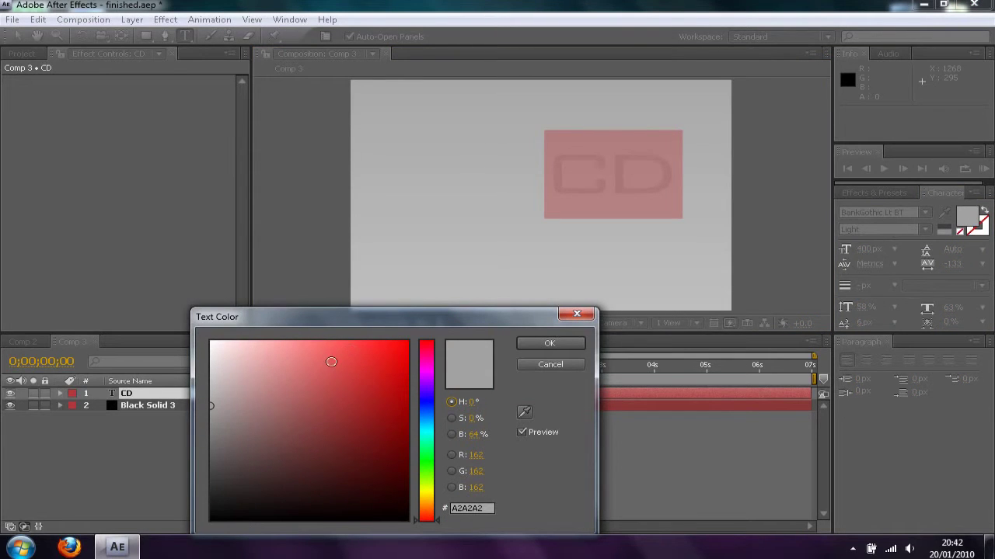
pyautogui.moveTo(212, 405)
pyautogui.mouseDown()
pyautogui.moveTo(184, 421)
pyautogui.moveTo(177, 449)
pyautogui.mouseUp()
pyautogui.click(526, 343)
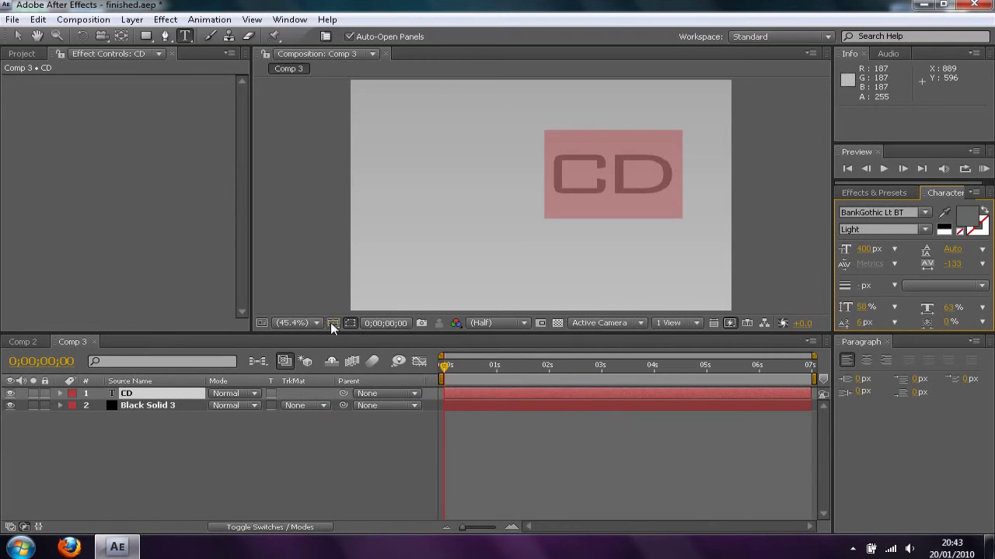
# Show the title/action safe guides and move the CD text to the center of the frame.
pyautogui.click(332, 322)
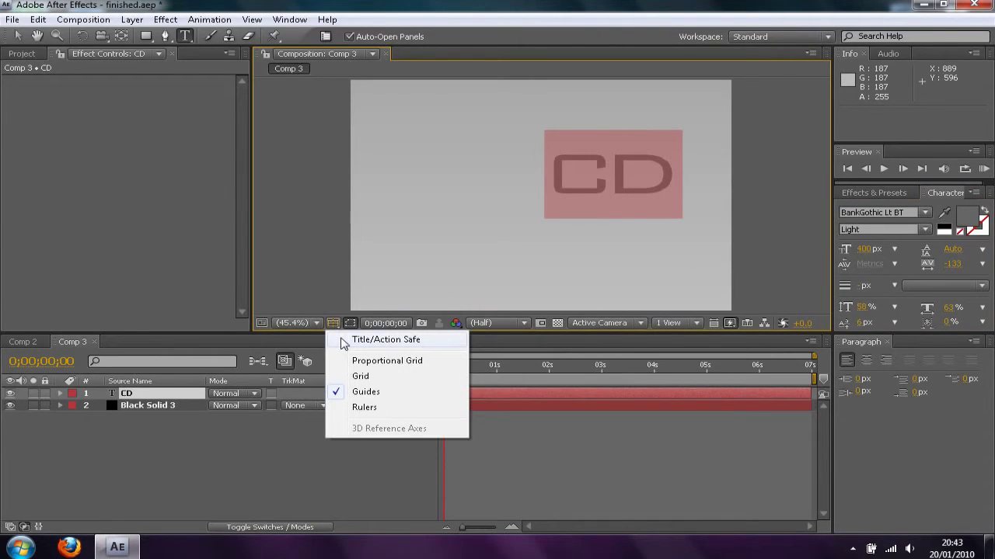
pyautogui.click(345, 345)
pyautogui.click(17, 36)
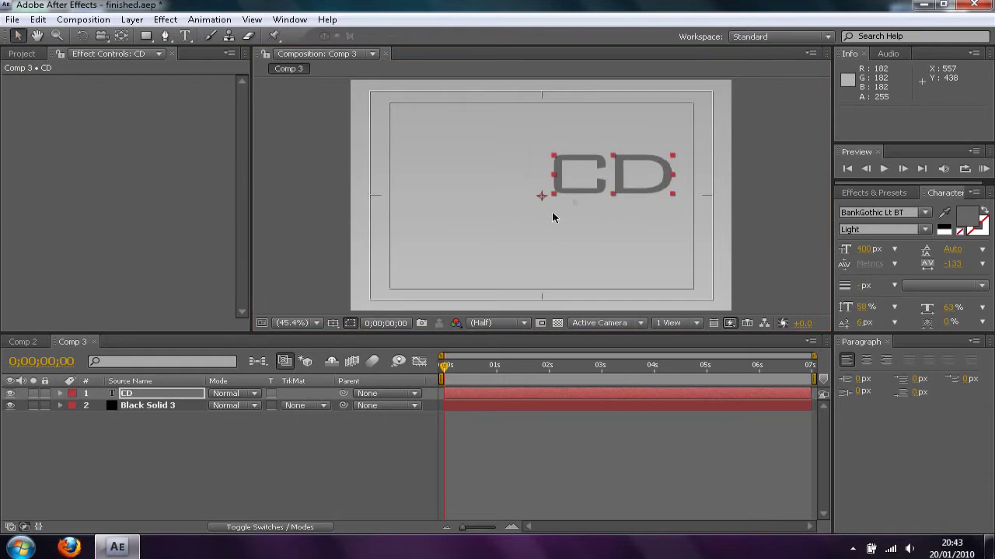
pyautogui.moveTo(581, 183); pyautogui.dragTo(510, 205)
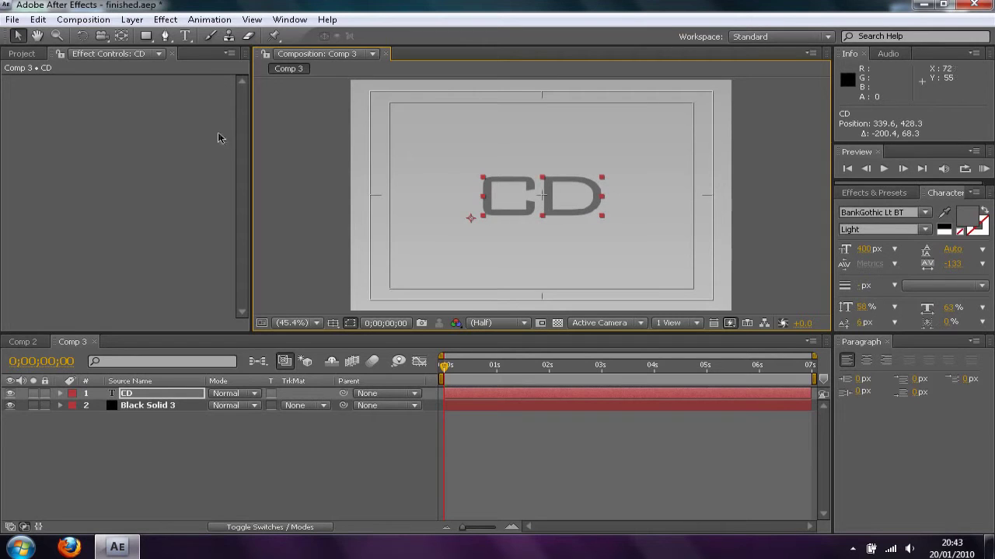
# Nudge the CD text layer straight up to a vertical position of about 410.
pyautogui.press('Up')
pyautogui.press('Up')
pyautogui.press('Up')
pyautogui.press('Up')
pyautogui.press('Up')
pyautogui.press('Up')
pyautogui.press('Up')
pyautogui.press('Up')
pyautogui.press('Up')
pyautogui.press('Up')
pyautogui.press('Up')
pyautogui.press('Up')
pyautogui.press('Up')
pyautogui.press('Up')
pyautogui.press('Up')
pyautogui.press('Up')
pyautogui.press('Up')
pyautogui.press('Up')
pyautogui.press('Up')
pyautogui.press('Up')
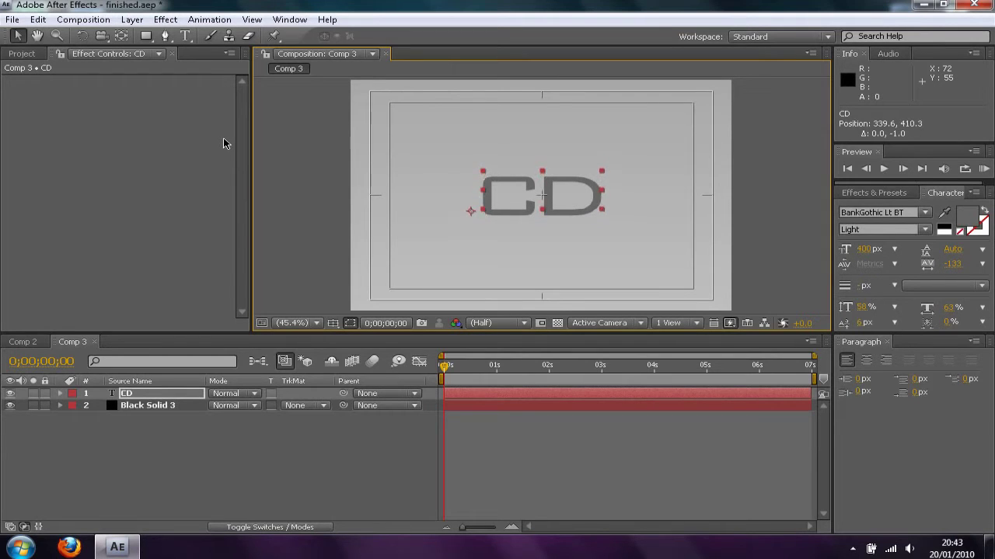
# Nudge the CD text layer up to a vertical position of about 394 and hide the title/action safe guides.
pyautogui.press('Up')
pyautogui.press('Up')
pyautogui.press('Up')
pyautogui.press('Up')
pyautogui.press('Up')
pyautogui.press('Up')
pyautogui.press('Up')
pyautogui.press('Up')
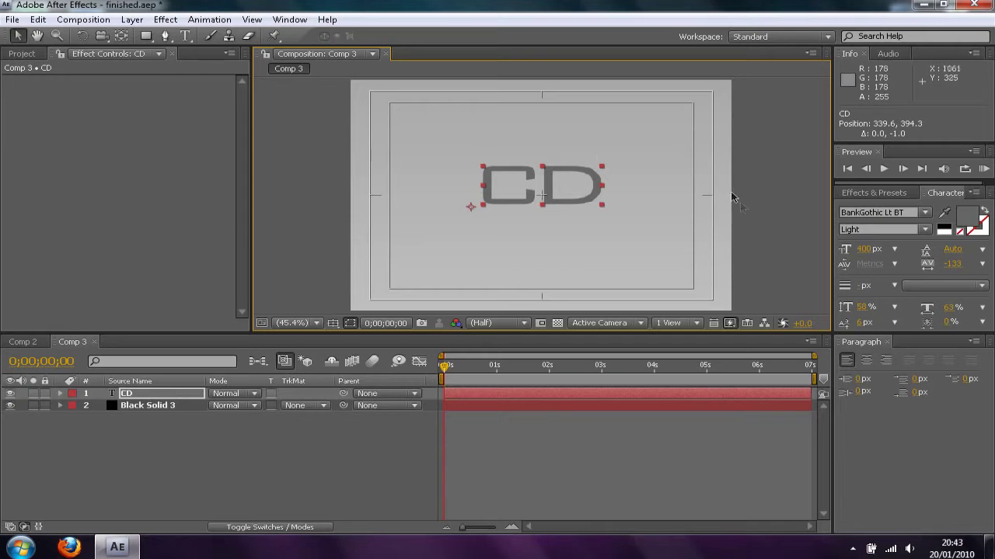
pyautogui.click(761, 207)
pyautogui.click(332, 323)
pyautogui.click(348, 340)
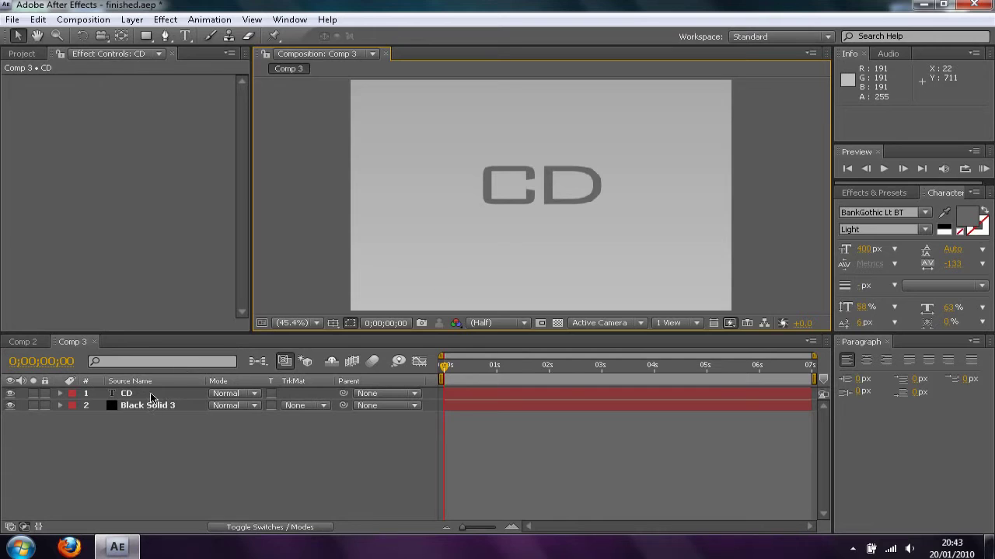
# Set the tracking of the CD text to 0 and keep the current Windows color scheme.
pyautogui.click(544, 196)
pyautogui.doubleClick(554, 190)
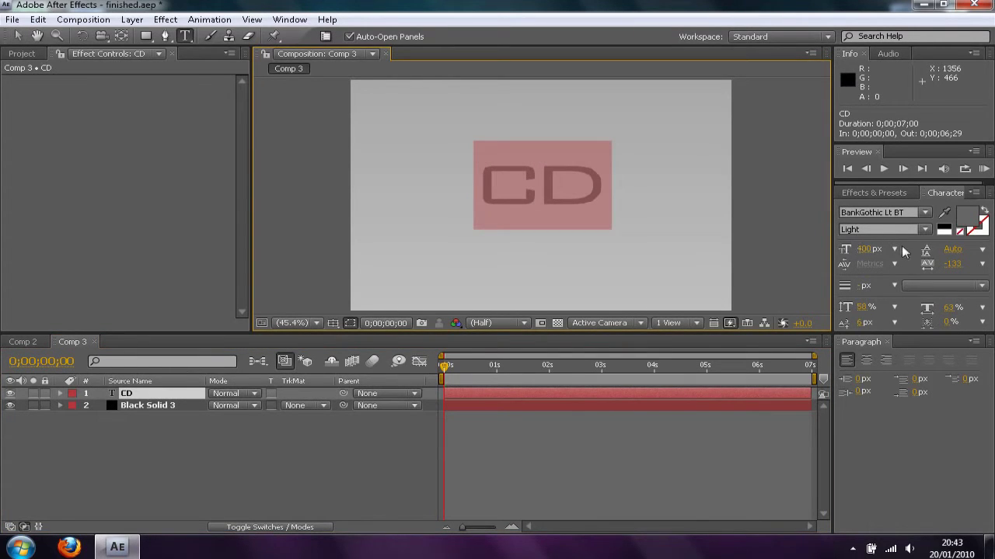
pyautogui.click(925, 213)
pyautogui.click(925, 212)
pyautogui.click(925, 212)
pyautogui.click(913, 453)
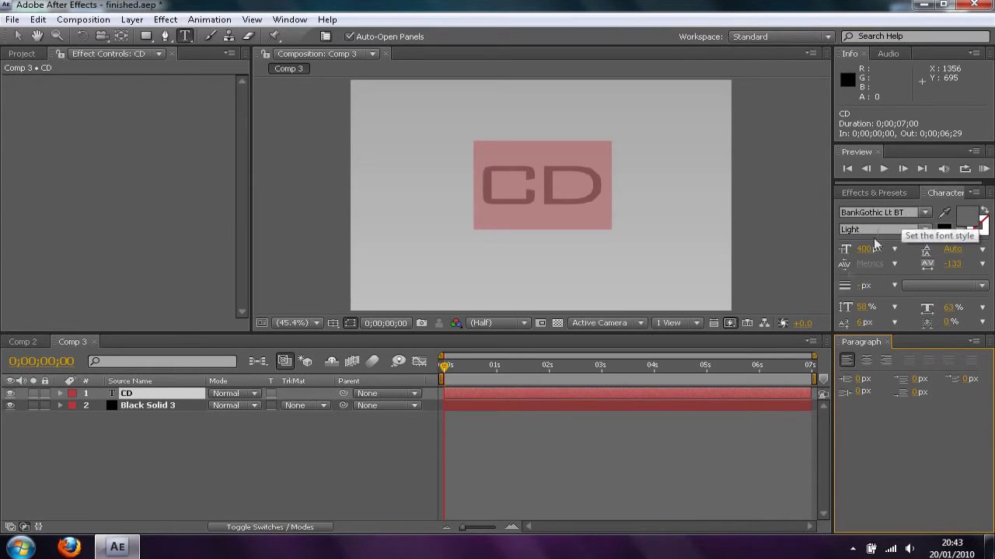
pyautogui.click(953, 265)
pyautogui.write('0')
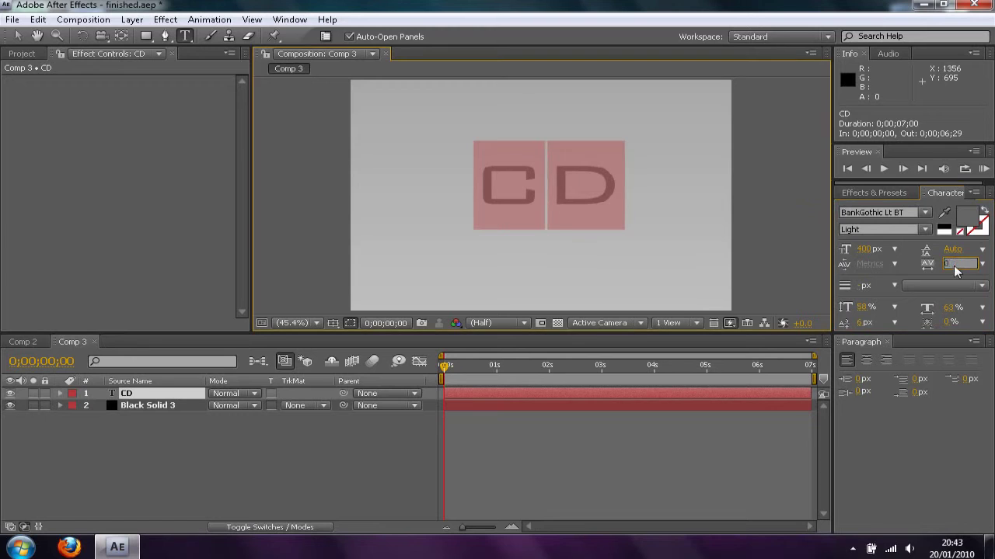
pyautogui.click(559, 240)
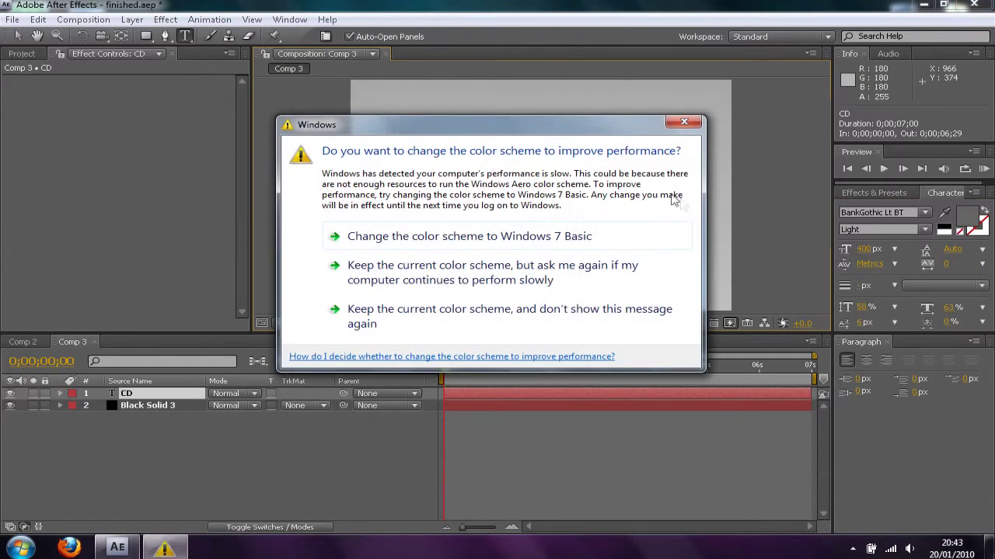
pyautogui.click(517, 268)
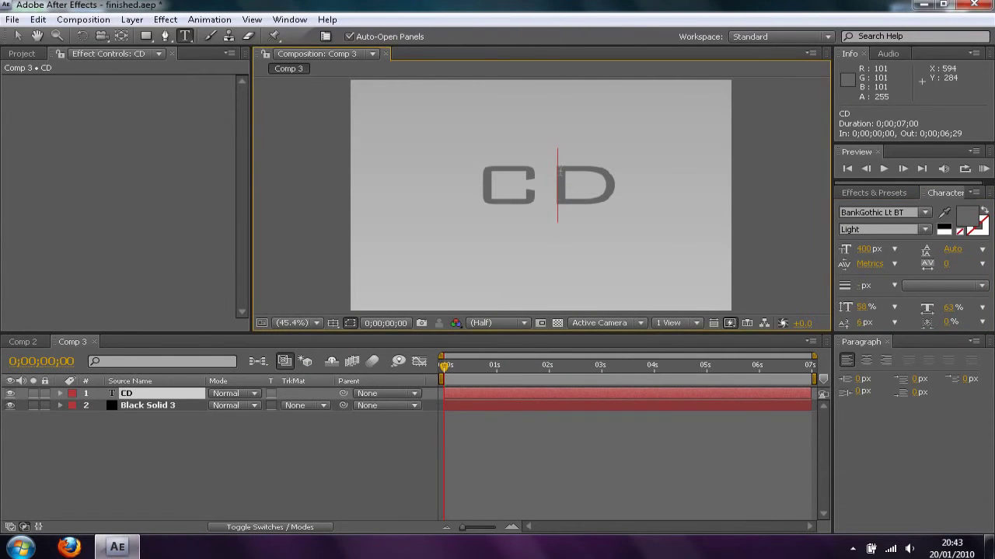
# Set the tracking of the CD text back to -133 and leave text editing.
pyautogui.moveTo(626, 188); pyautogui.dragTo(483, 187)
pyautogui.click(948, 264)
pyautogui.write('-1')
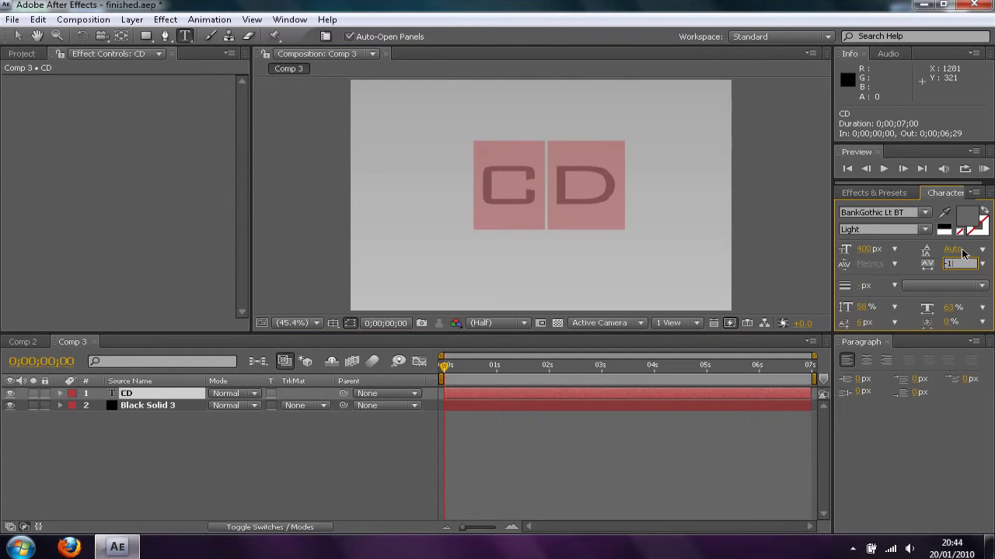
pyautogui.write('33')
pyautogui.press('Return')
pyautogui.click(607, 206)
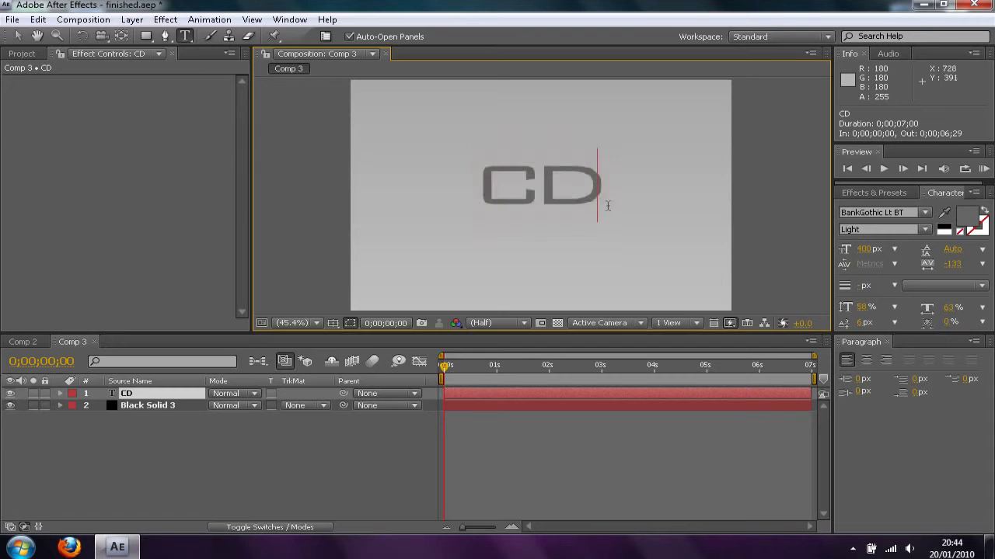
pyautogui.click(17, 36)
pyautogui.click(734, 203)
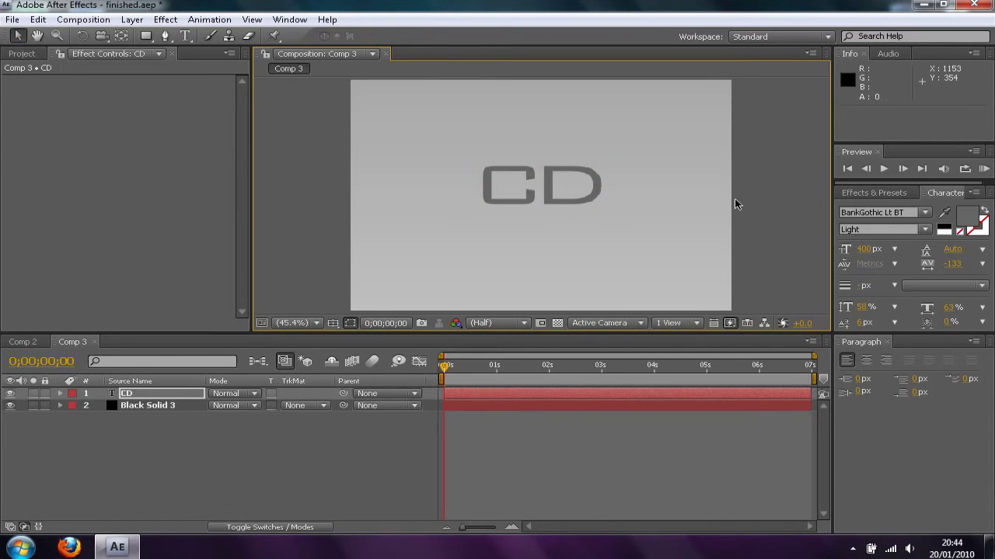
# Duplicate the CD text layer and move the copy below the original to a vertical position of about 540.
pyautogui.click(191, 393)
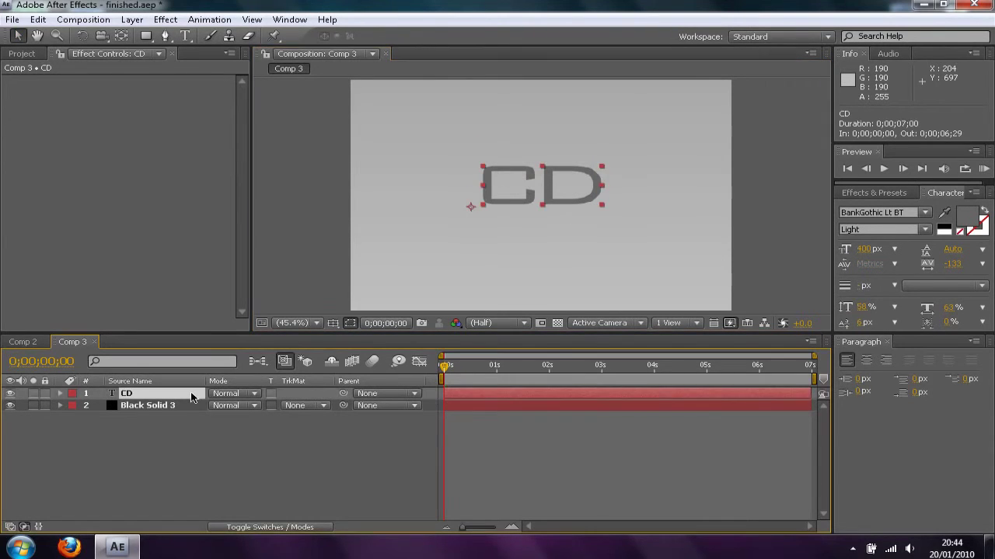
pyautogui.hotkey('ctrl', 'd')
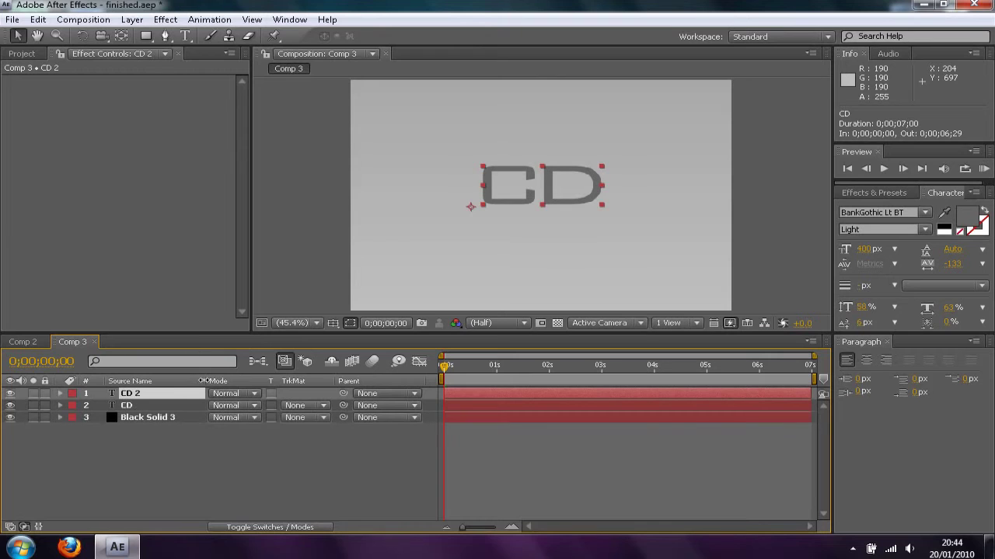
pyautogui.moveTo(504, 199); pyautogui.dragTo(503, 235)
# Replace the duplicated layer's text with ChromeDesigns and reduce its font size to 68 px.
pyautogui.doubleClick(503, 234)
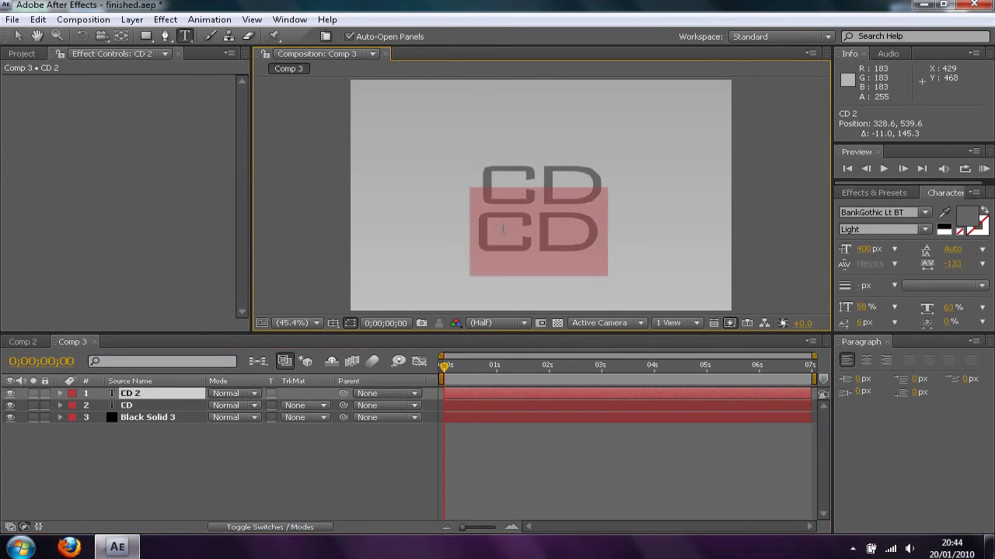
pyautogui.write('CH')
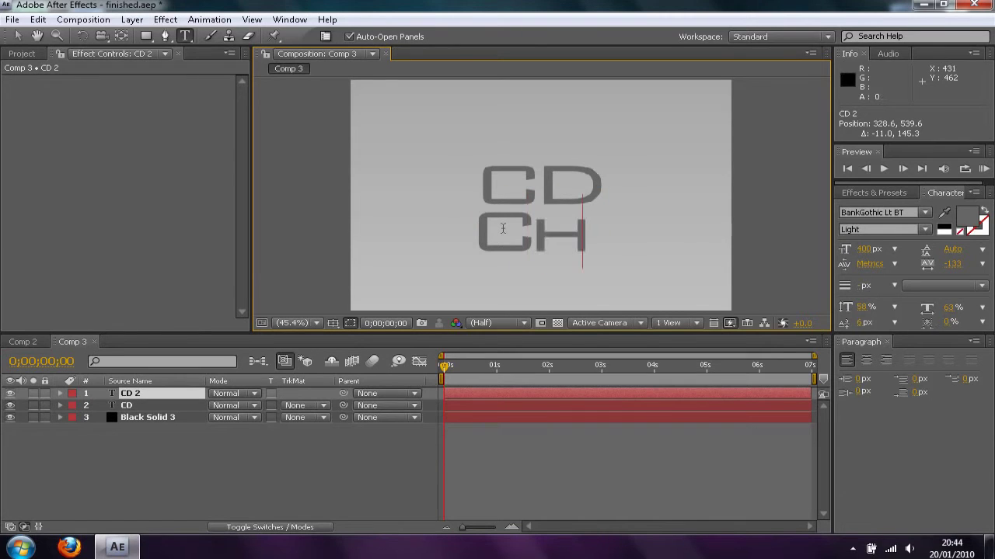
pyautogui.write('ROME')
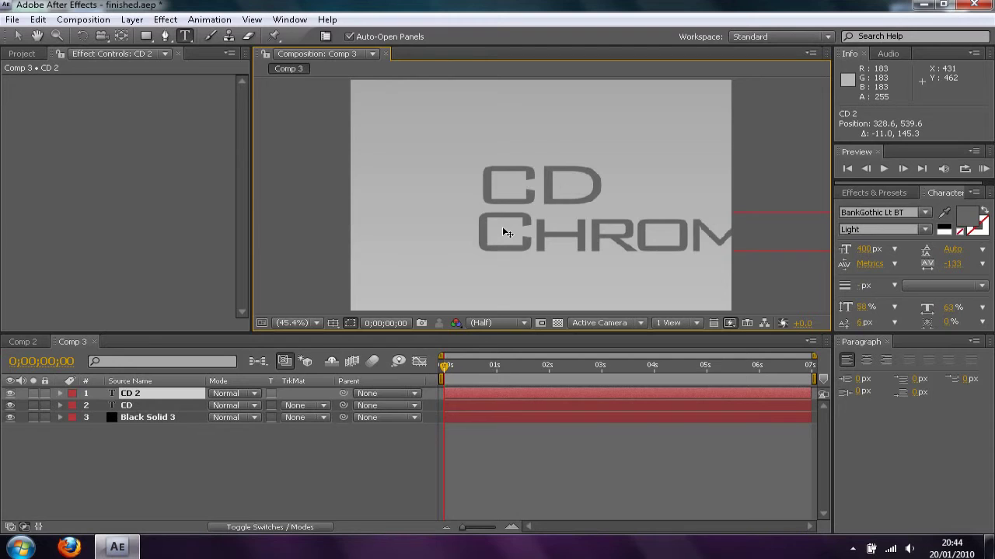
pyautogui.doubleClick(506, 232)
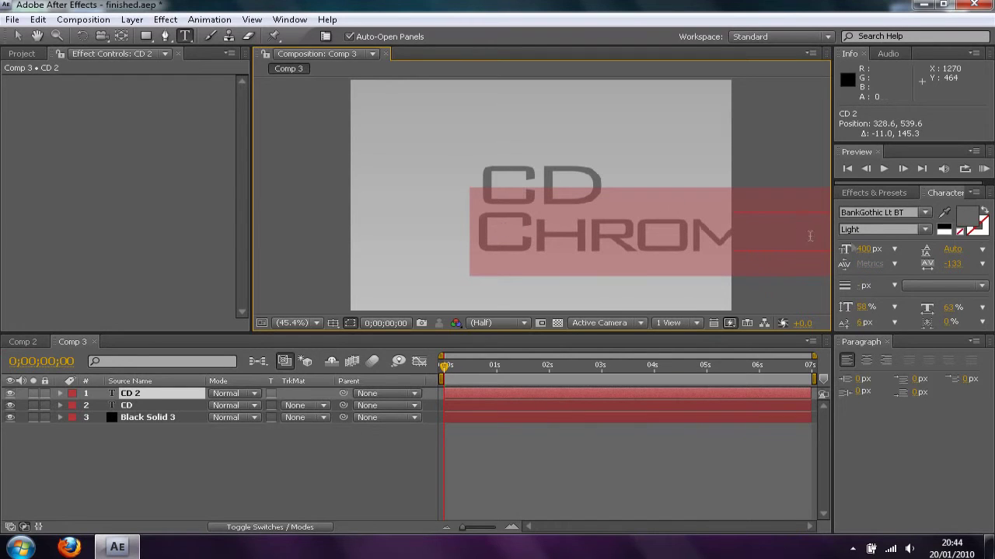
pyautogui.moveTo(868, 251); pyautogui.dragTo(626, 266)
pyautogui.click(17, 36)
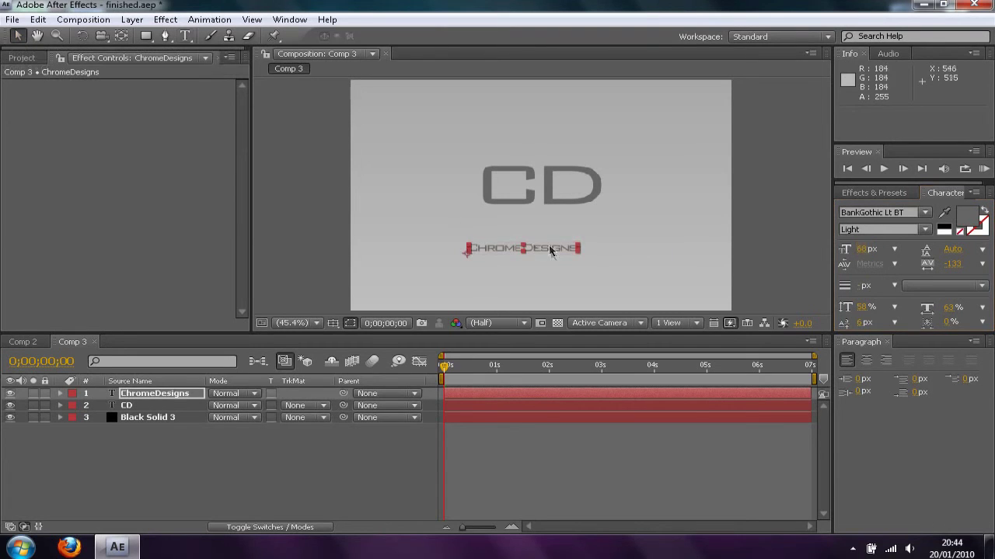
# Move the ChromeDesigns text directly beneath the CD letters, to a position of about 384, 421.
pyautogui.moveTo(556, 249); pyautogui.dragTo(569, 211)
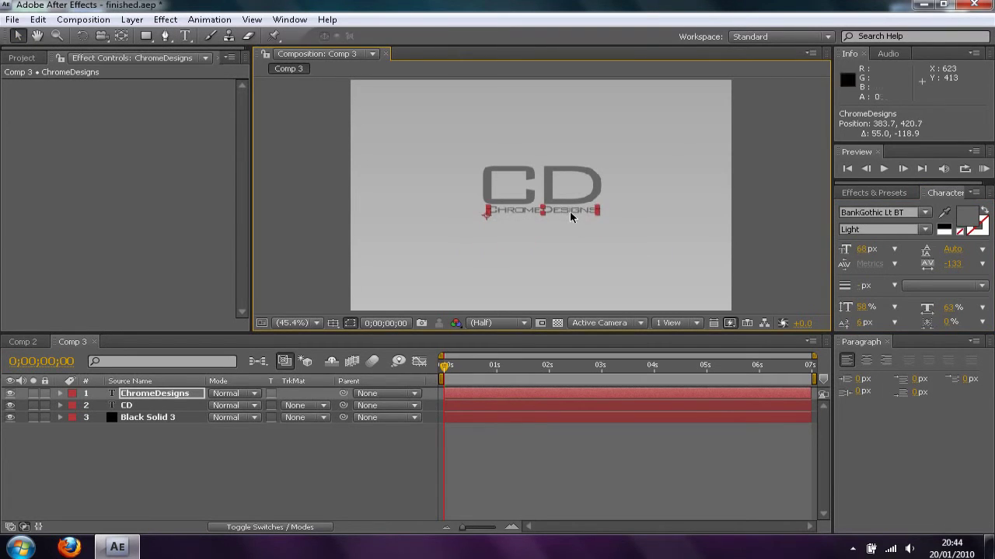
pyautogui.click(591, 253)
pyautogui.click(155, 394)
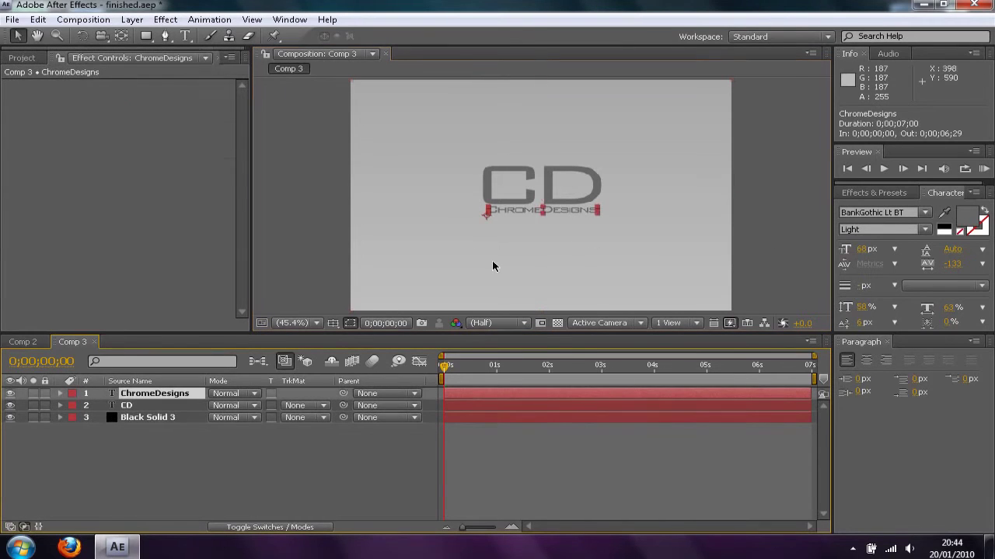
# Append HD to the end of the ChromeDesigns text.
pyautogui.doubleClick(566, 211)
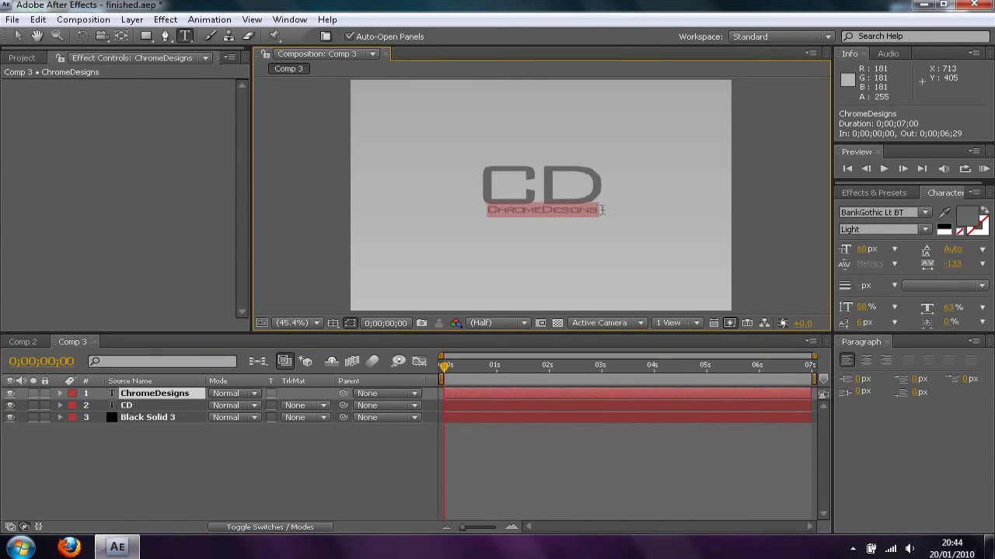
pyautogui.click(596, 210)
pyautogui.write('HD')
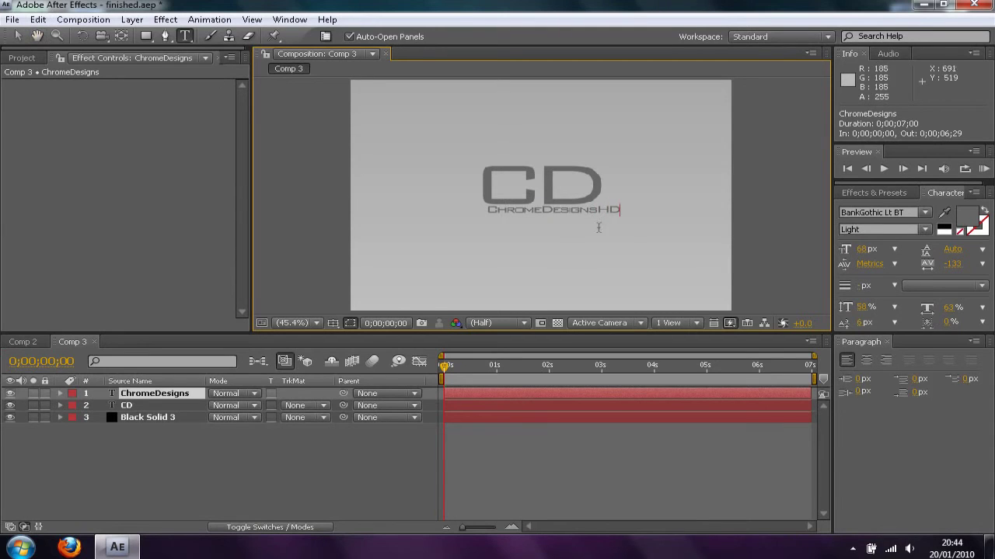
# Try font sizes of 50 and 55 px on the whole ChromeDesignsHD text, settling on 60 px.
pyautogui.doubleClick(600, 209)
pyautogui.click(863, 249)
pyautogui.write('50')
pyautogui.press('Return')
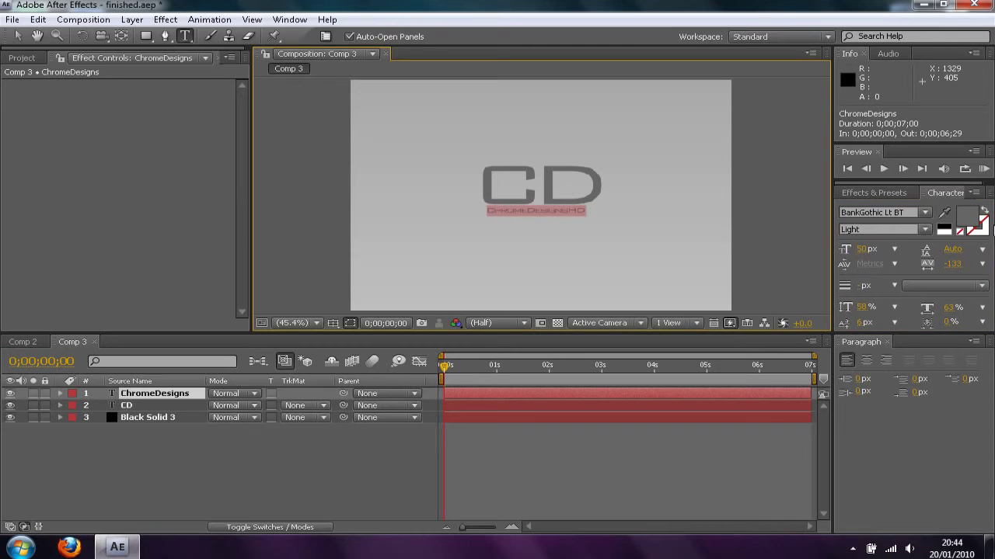
pyautogui.click(864, 248)
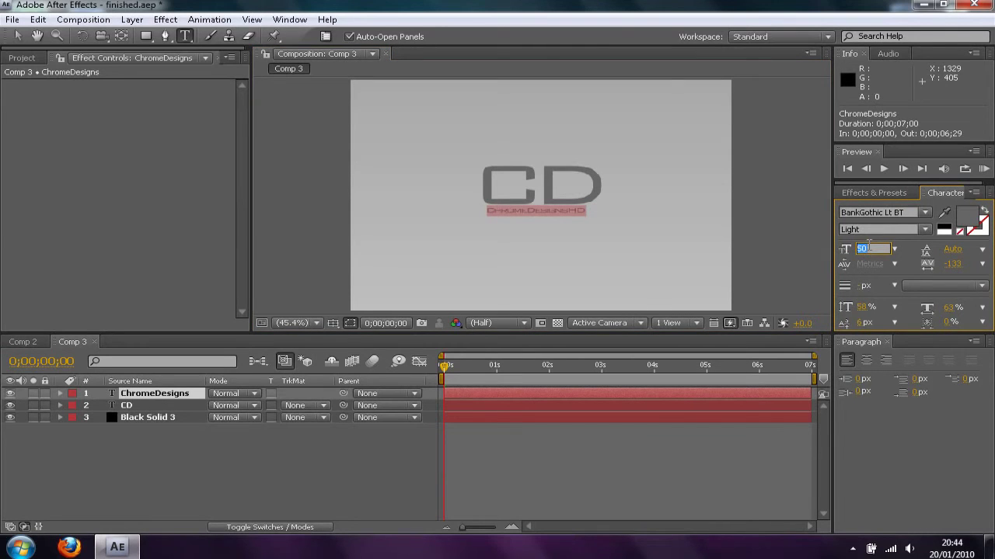
pyautogui.write('55')
pyautogui.press('Return')
pyautogui.click(864, 249)
pyautogui.write('60')
pyautogui.press('Return')
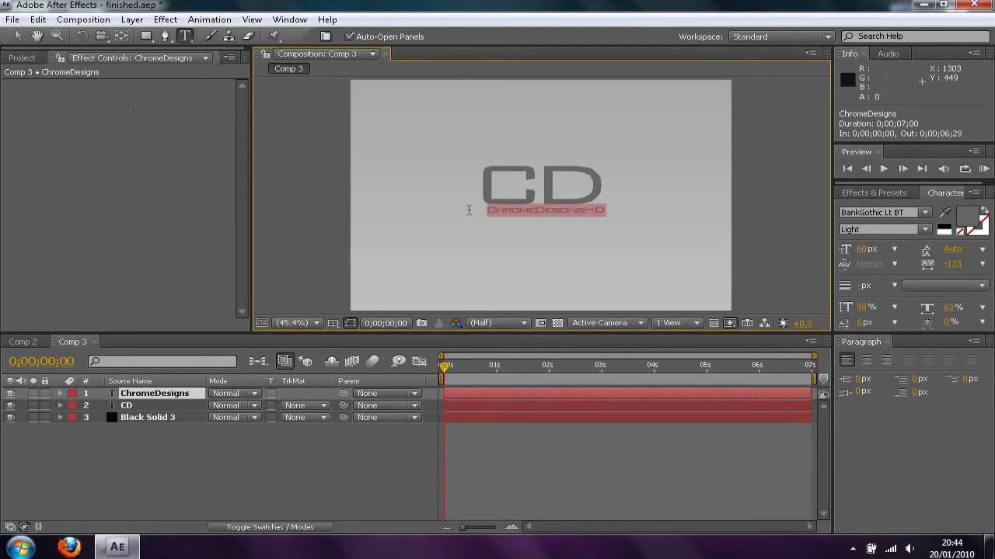
pyautogui.click(18, 36)
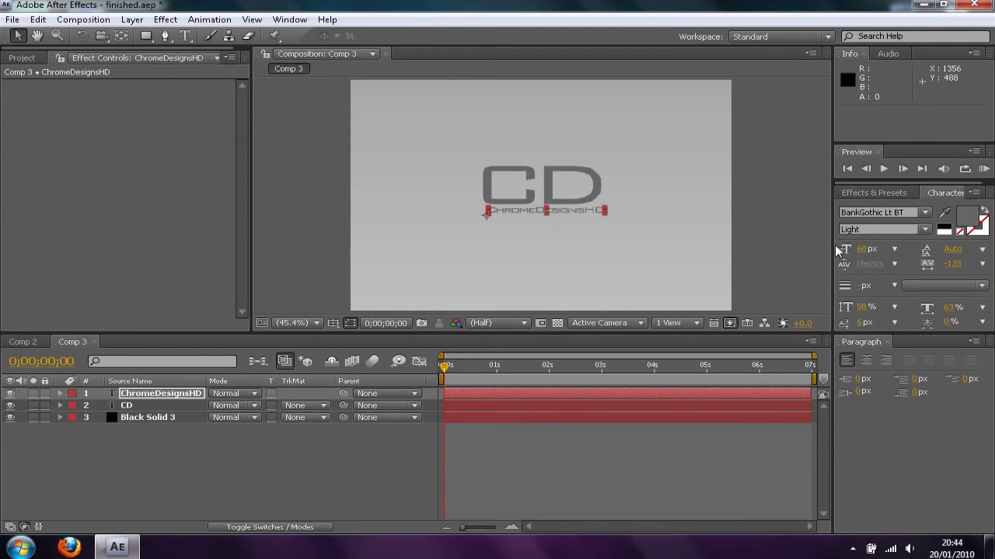
# Nudge the ChromeDesignsHD text left to a horizontal position of about 373, checking it at 100% zoom.
pyautogui.click(766, 214)
pyautogui.press('/')
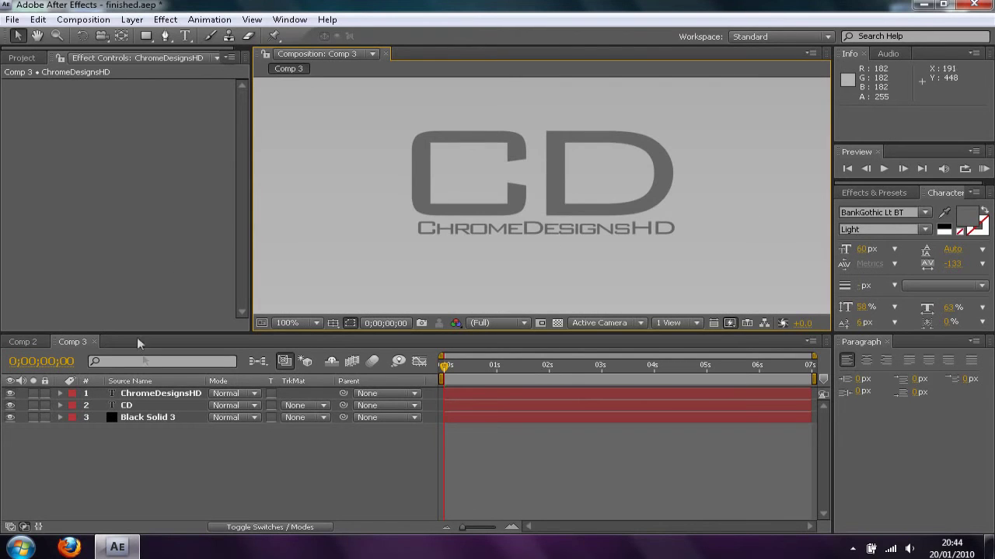
pyautogui.click(164, 394)
pyautogui.press('Left')
pyautogui.click(733, 216)
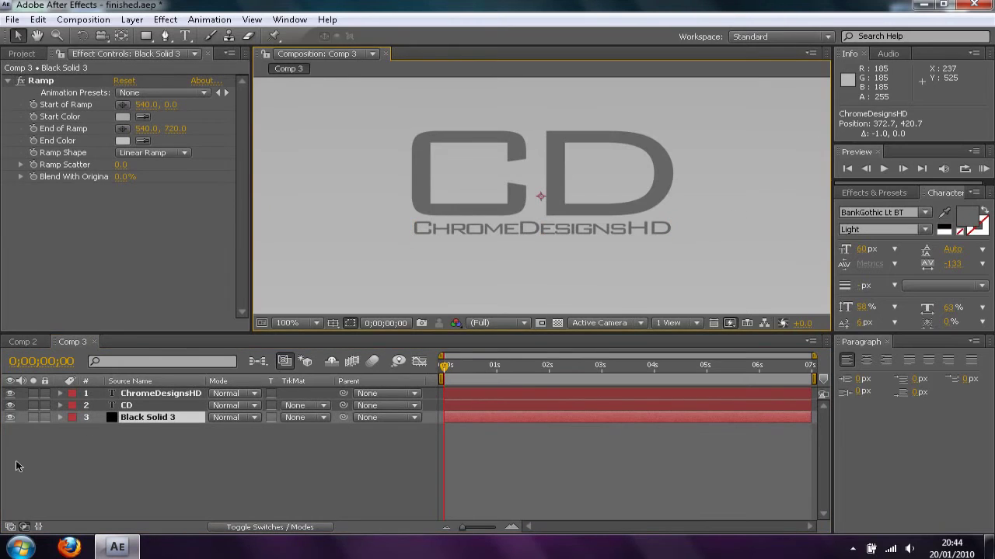
# Reduce the font size of only the letters HD in the ChromeDesignsHD text to 31 px.
pyautogui.click(159, 394)
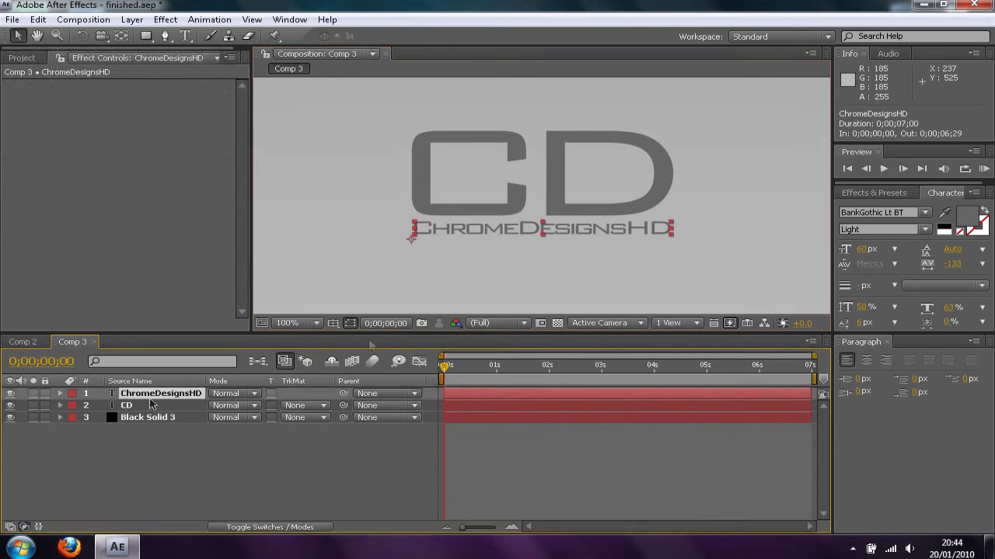
pyautogui.doubleClick(595, 225)
pyautogui.click(628, 224)
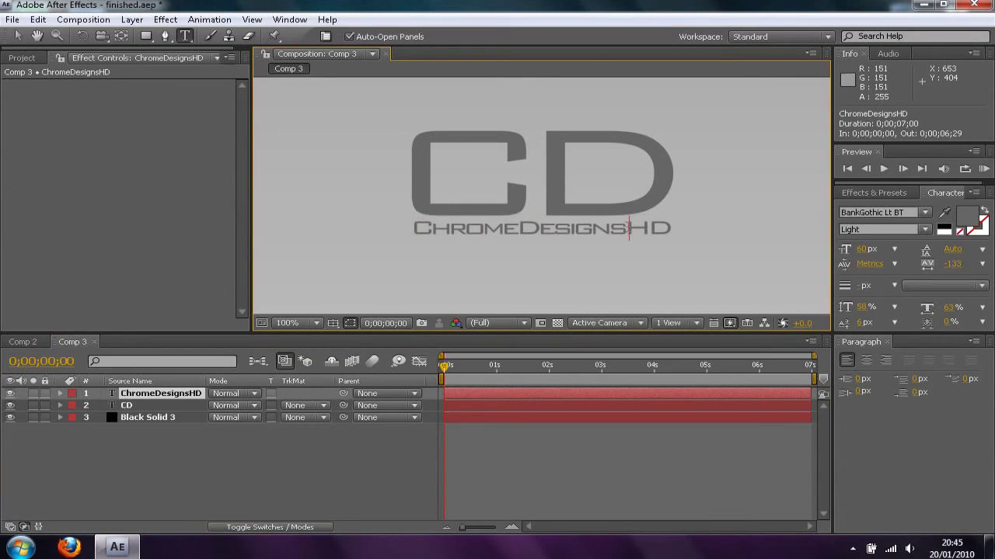
pyautogui.moveTo(628, 227); pyautogui.dragTo(661, 225)
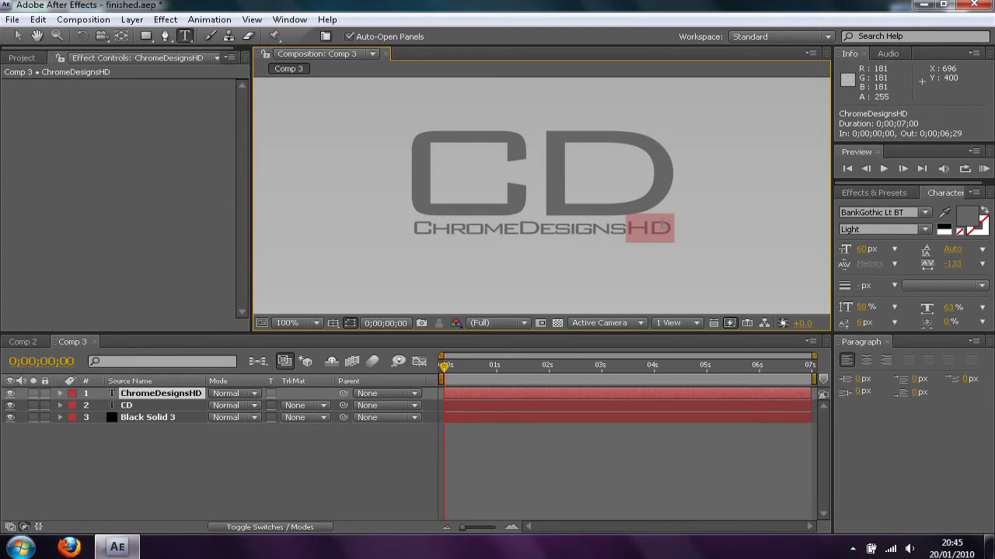
pyautogui.moveTo(866, 251); pyautogui.dragTo(843, 249)
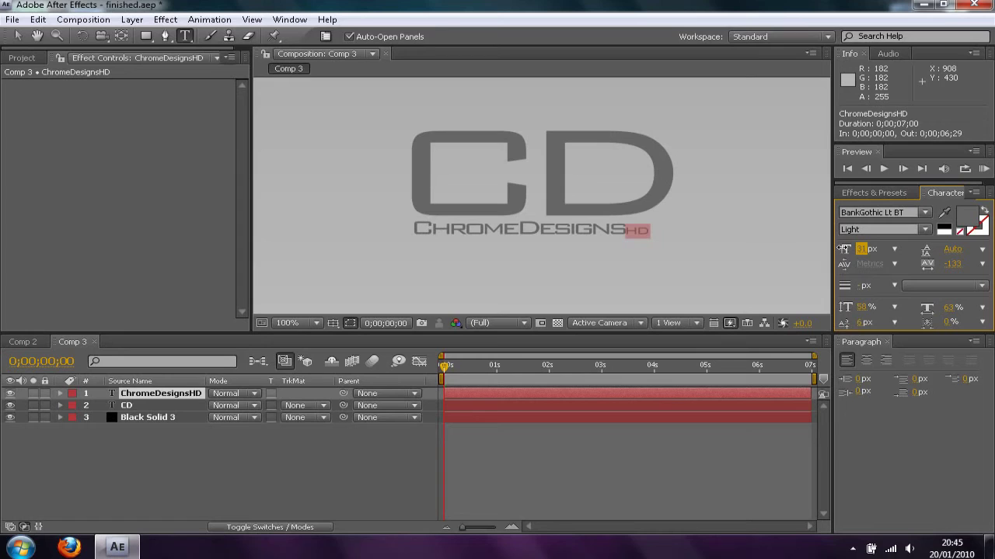
# Set the vertical scale of the letters HD to 61% and close the Paragraph panel.
pyautogui.click(860, 309)
pyautogui.moveTo(853, 308); pyautogui.dragTo(863, 311)
pyautogui.click(887, 341)
# Raise the letters HD with a baseline shift of 11 px, leave text editing and deselect the layer.
pyautogui.moveTo(861, 323); pyautogui.dragTo(863, 327)
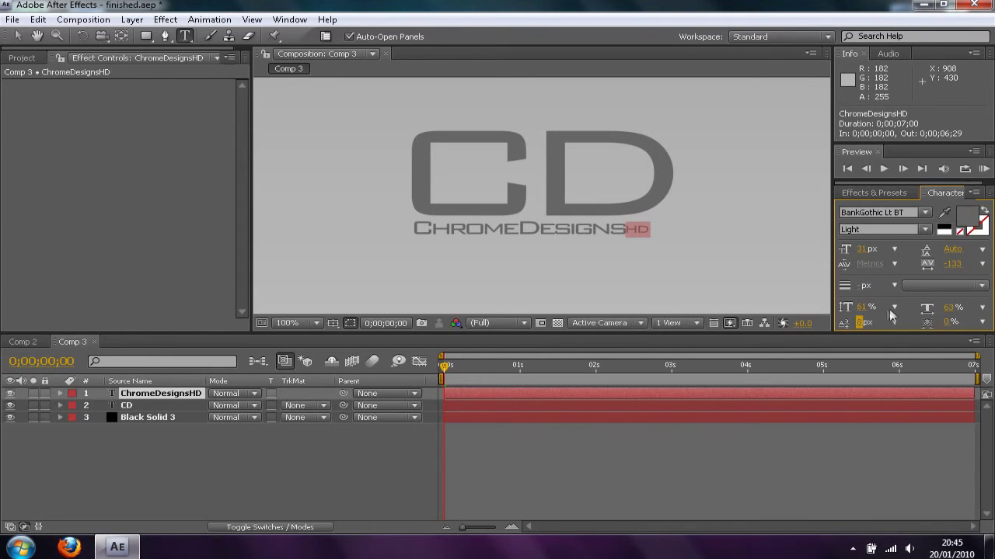
pyautogui.moveTo(863, 325); pyautogui.dragTo(867, 325)
pyautogui.click(675, 230)
pyautogui.click(602, 237)
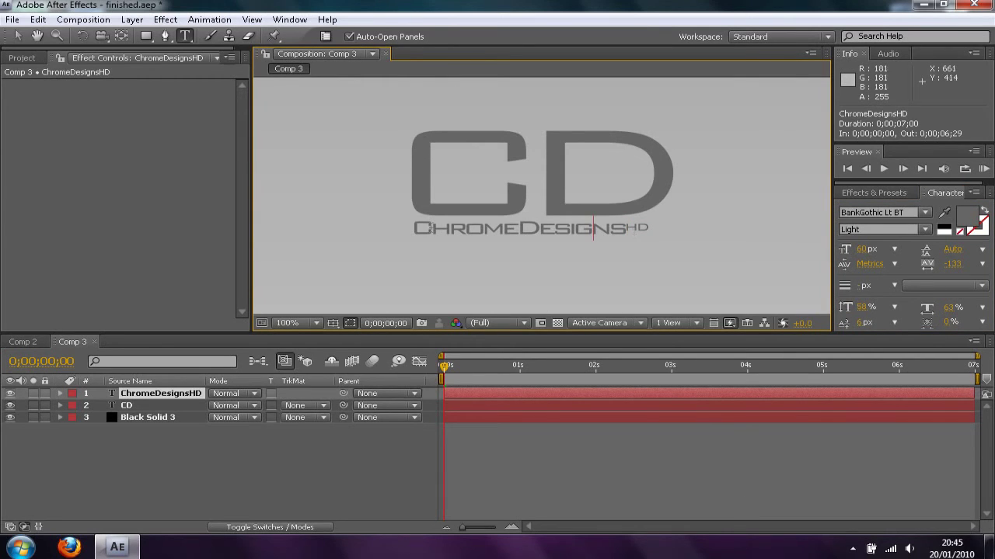
pyautogui.click(18, 37)
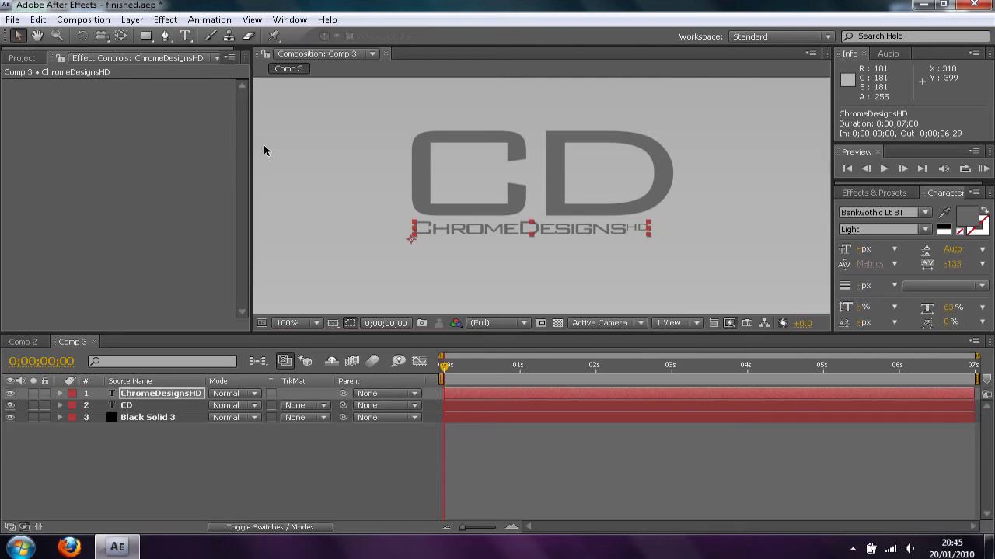
pyautogui.click(327, 460)
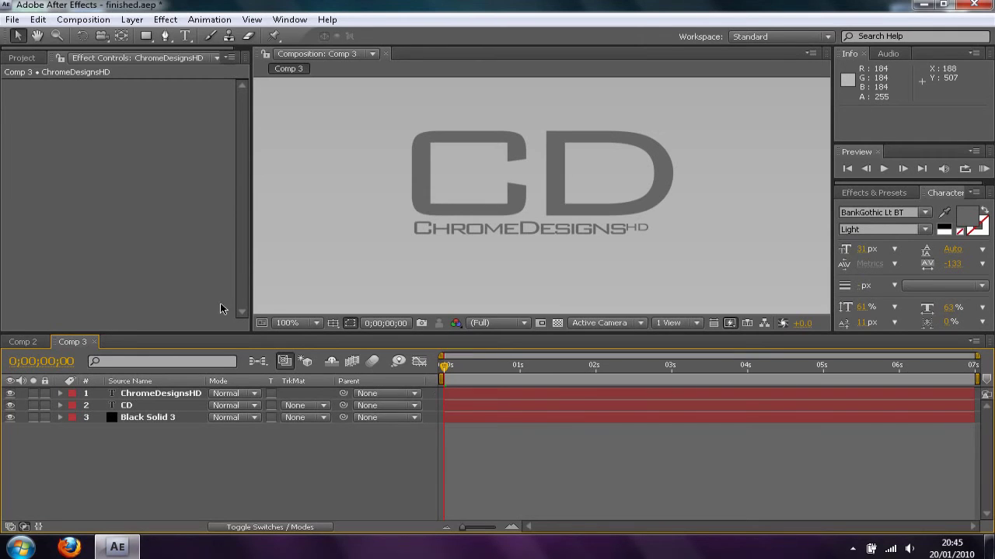
# Fit the composition in the viewer, set the current time to 0;00;00;10, and rename the Black Solid 3 layer as Background.
pyautogui.click(291, 322)
pyautogui.click(340, 84)
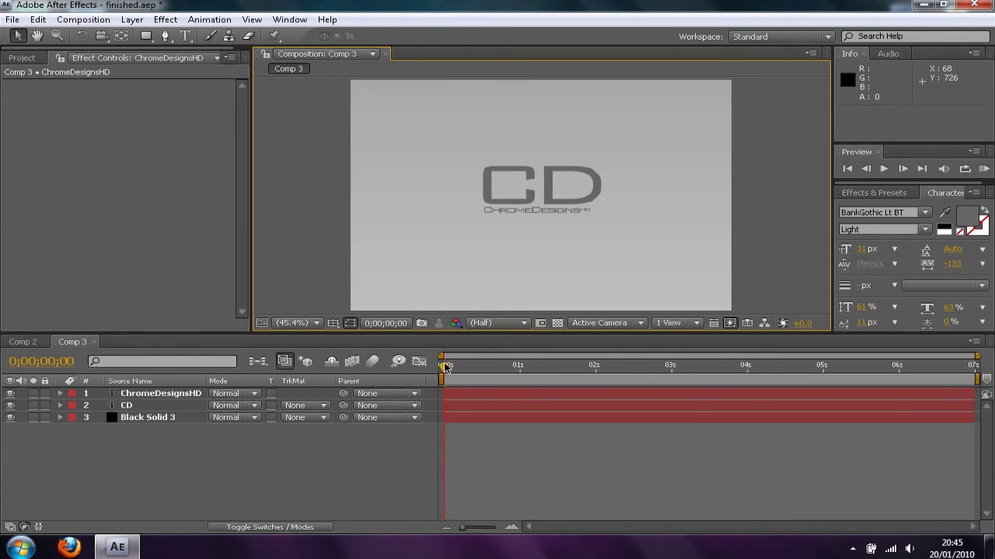
pyautogui.moveTo(454, 370)
pyautogui.mouseDown()
pyautogui.moveTo(755, 364)
pyautogui.moveTo(469, 369)
pyautogui.mouseUp()
pyautogui.click(173, 419)
pyautogui.rightClick(171, 418)
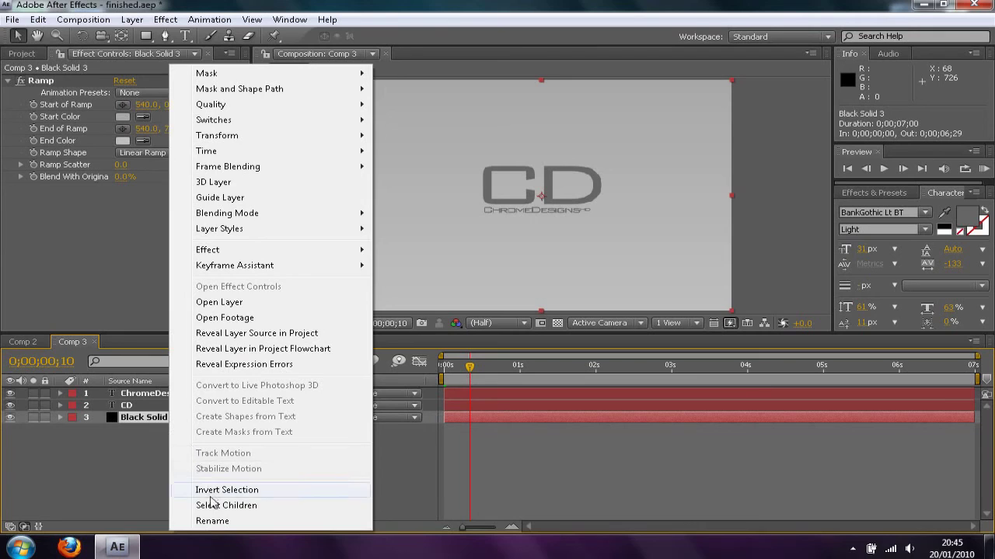
pyautogui.click(215, 521)
pyautogui.write('Bac')
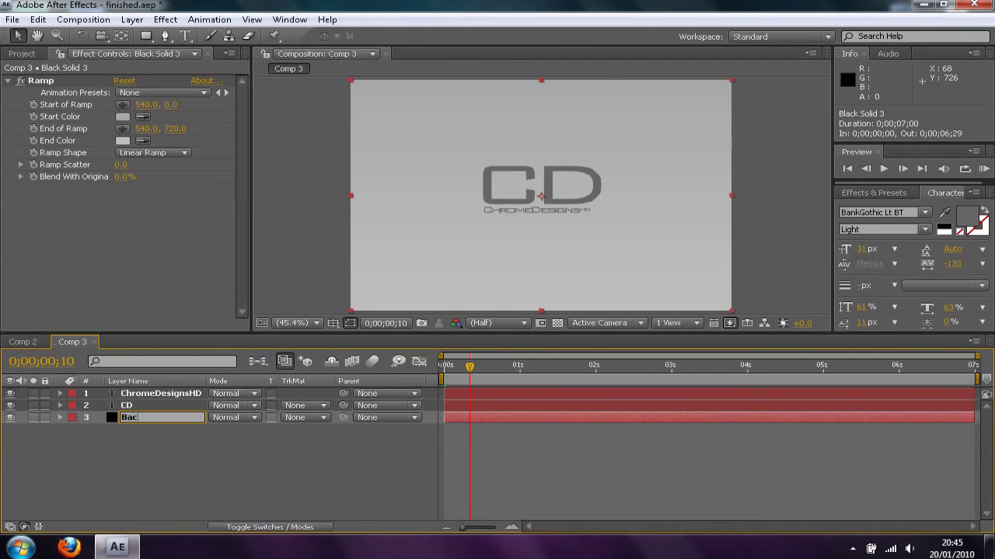
pyautogui.press('Return')
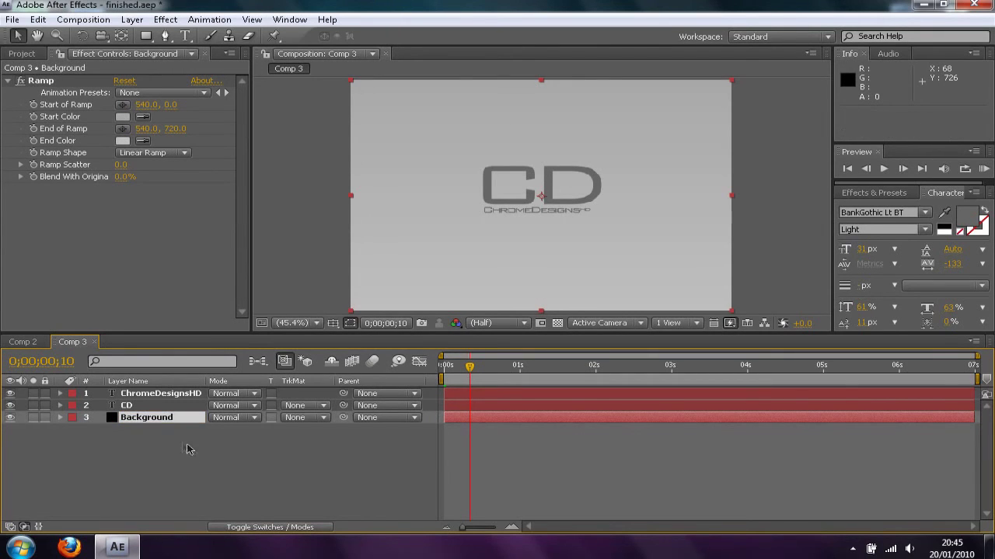
# Apply the Knoll LF Glow effect to the Background layer and place its light source midway down the left edge, at about 15.7, 359.1.
pyautogui.click(171, 21)
pyautogui.moveTo(220, 228)
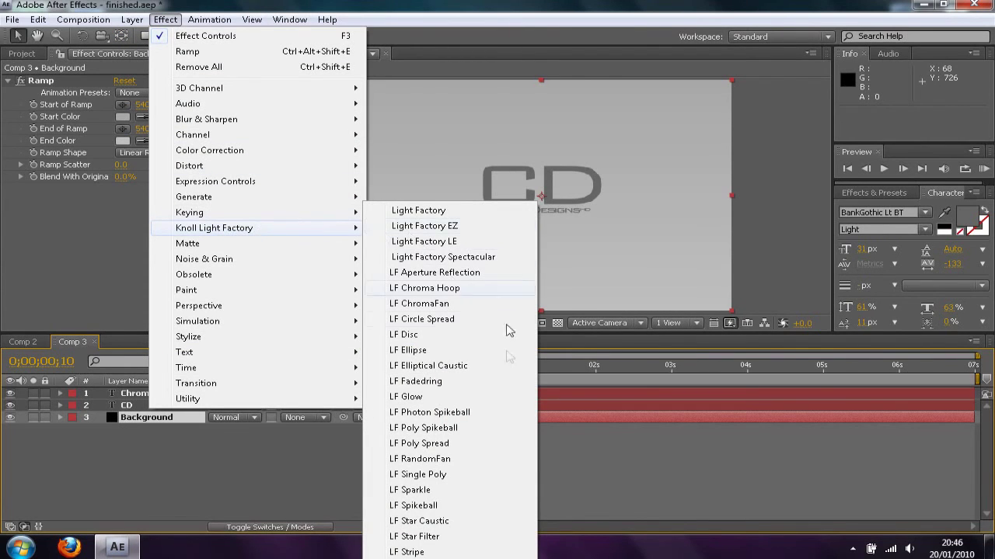
pyautogui.click(412, 397)
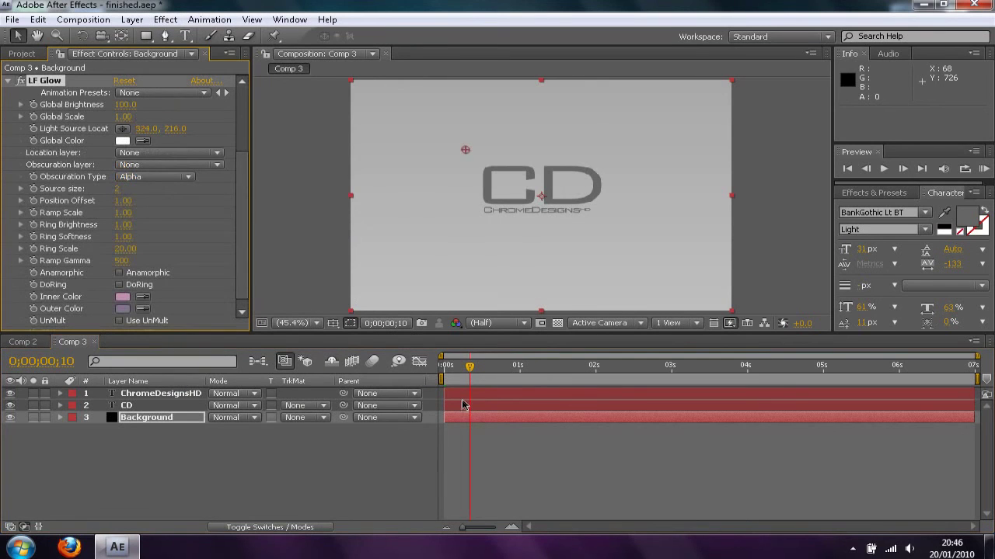
pyautogui.moveTo(464, 150); pyautogui.dragTo(356, 196)
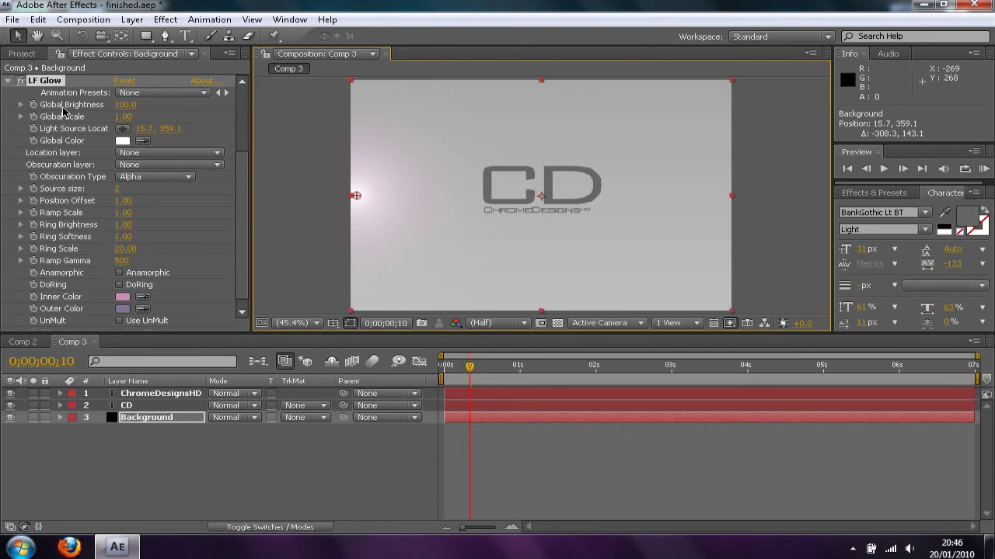
# Keyframe the LF Glow's Global Brightness at 70 at 0;00;00;10 and at 0 at the start of the composition.
pyautogui.moveTo(125, 104); pyautogui.dragTo(115, 123)
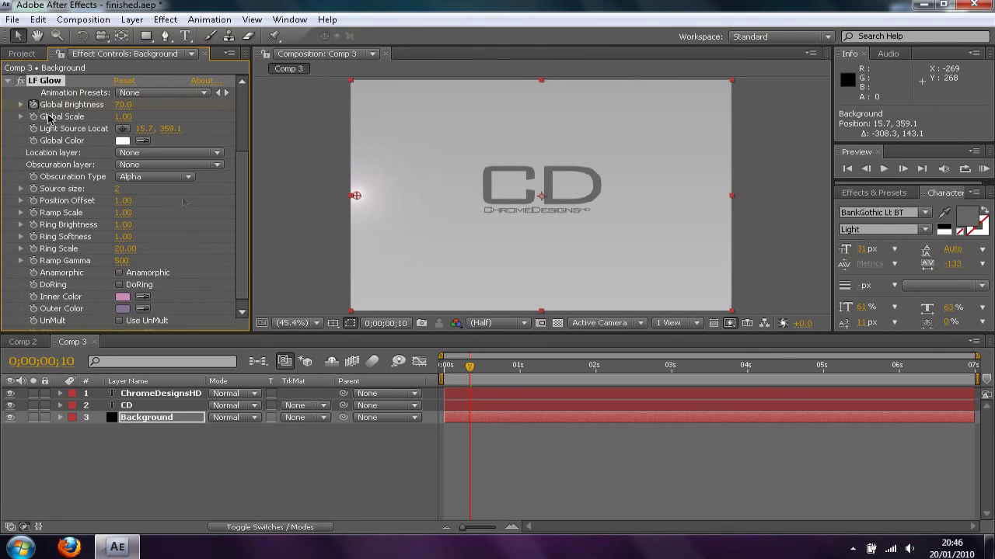
pyautogui.moveTo(471, 366); pyautogui.dragTo(419, 368)
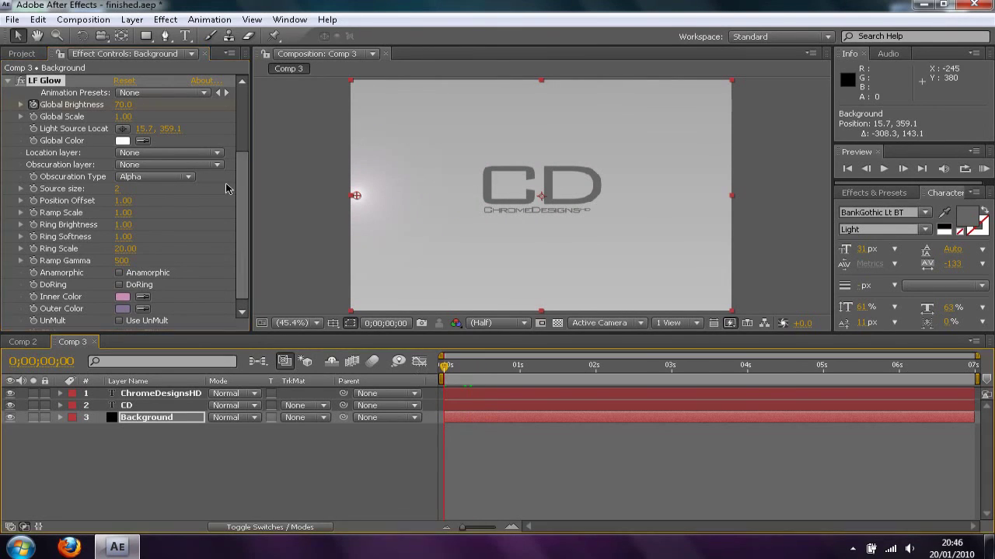
pyautogui.click(122, 106)
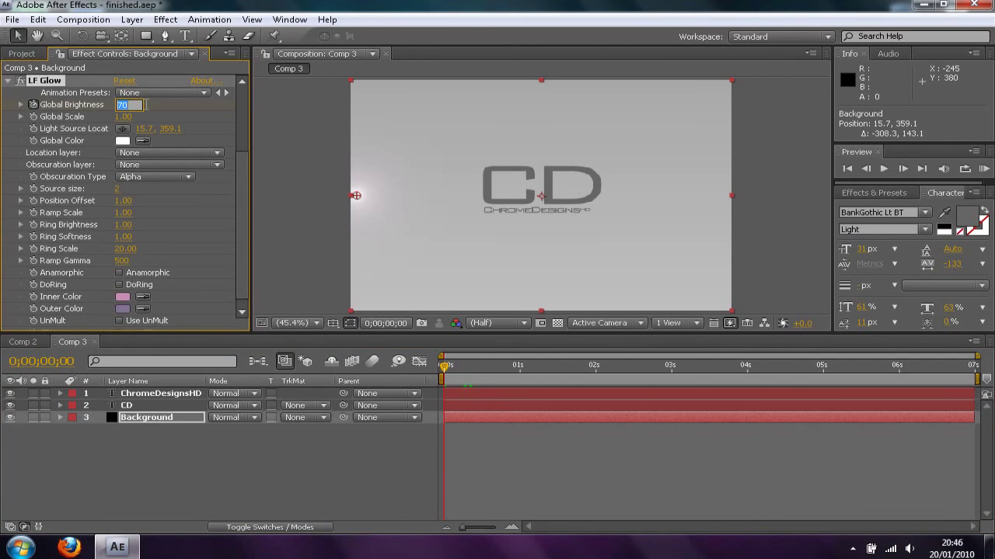
pyautogui.write('0')
pyautogui.press('Return')
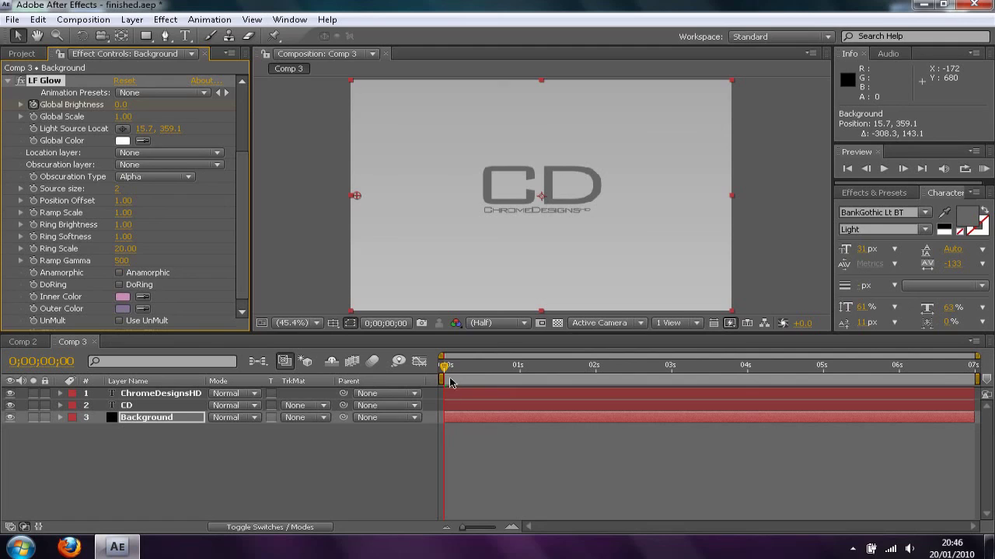
# Add a Global Brightness keyframe of 217 for the LF Glow at 0;00;00;22.
pyautogui.moveTo(440, 371); pyautogui.dragTo(501, 368)
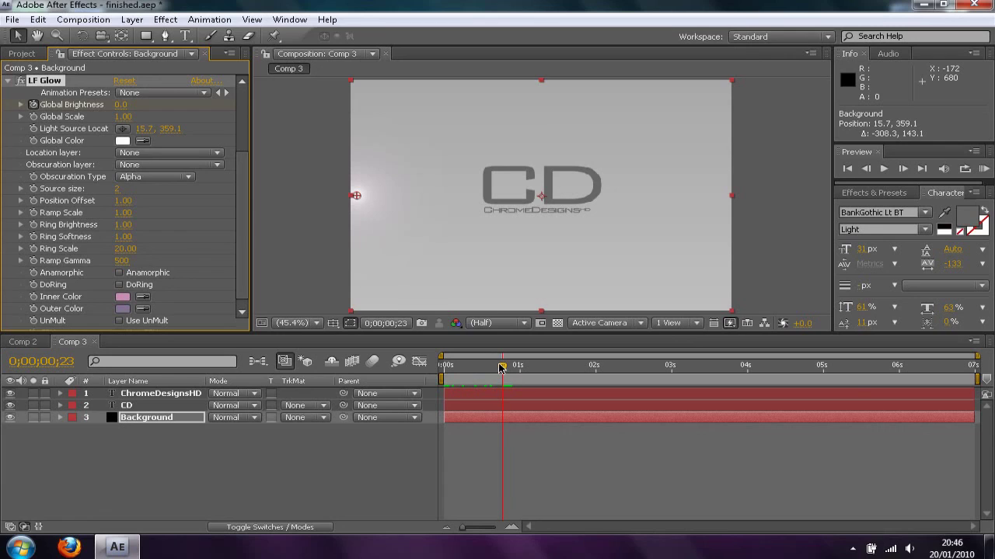
pyautogui.moveTo(501, 368); pyautogui.dragTo(498, 368)
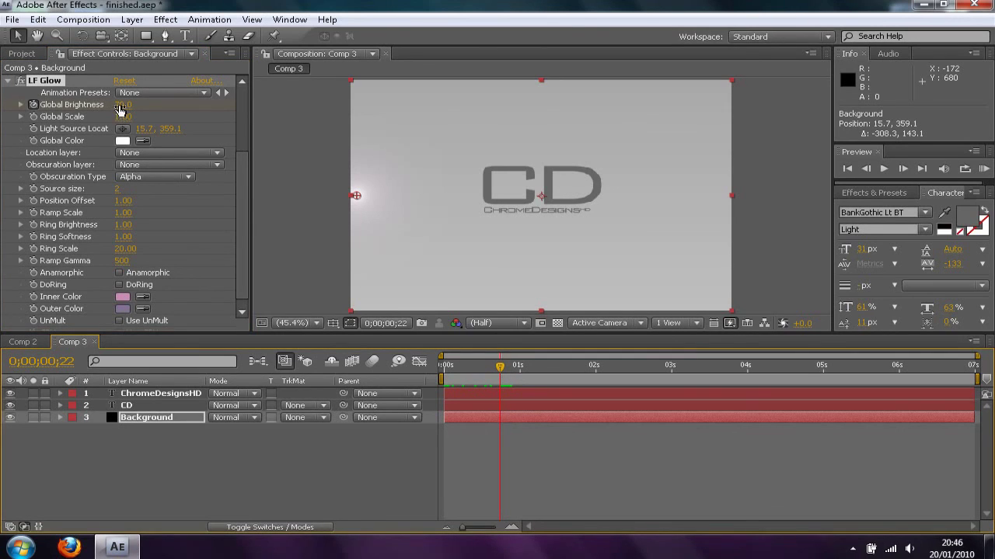
pyautogui.moveTo(138, 104); pyautogui.dragTo(239, 107)
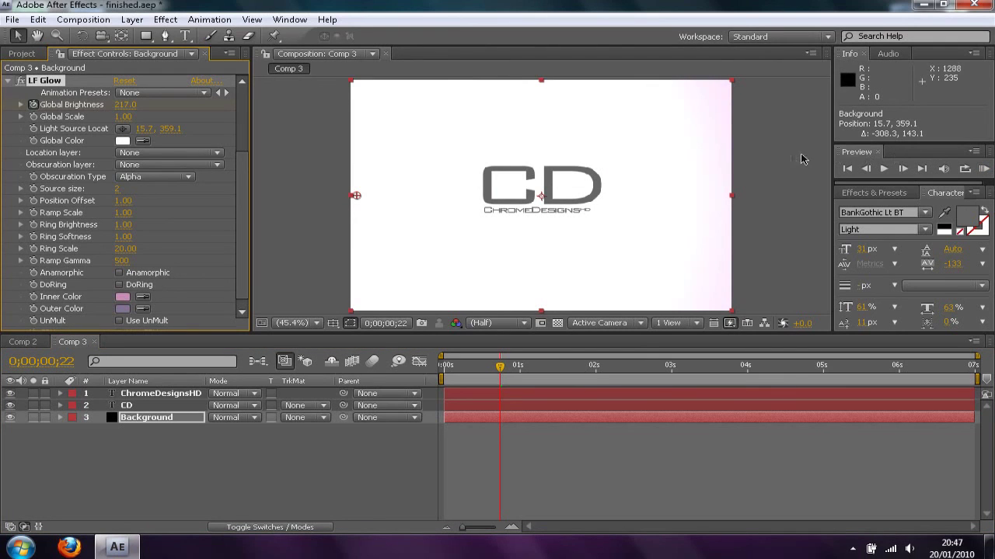